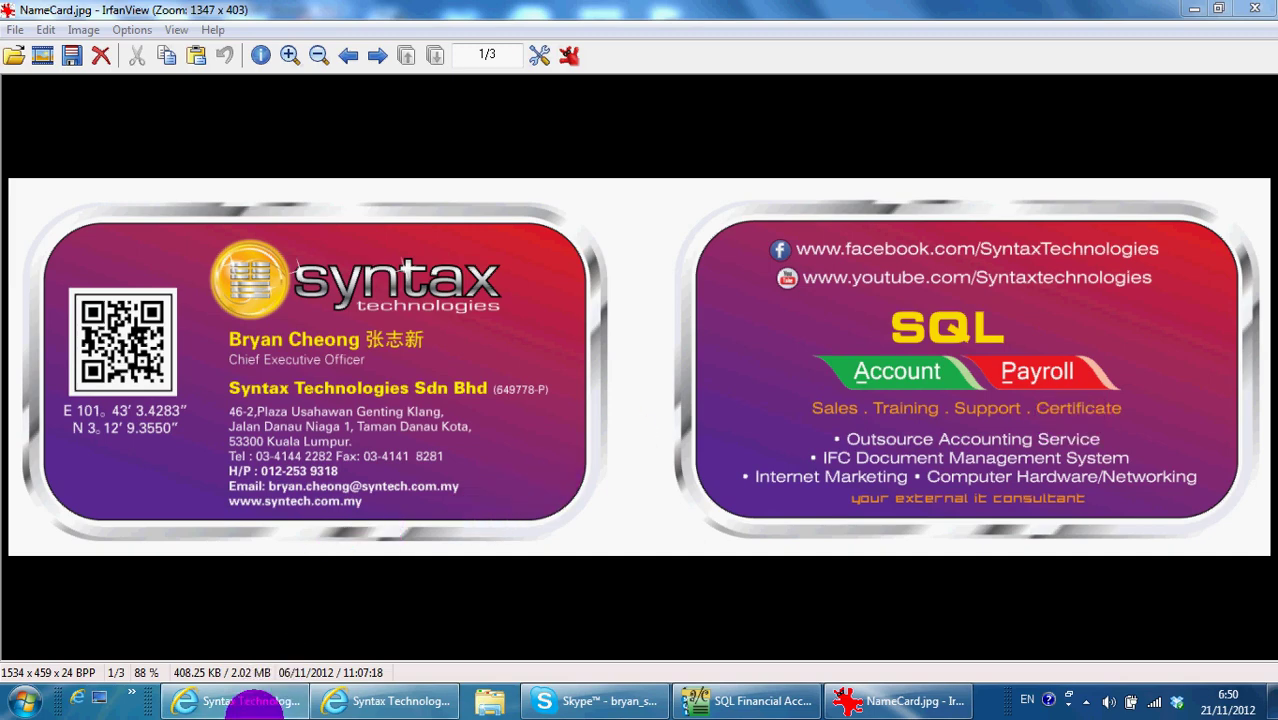
Switch from the NameCard.jpg image to the Syntax Technologies Facebook page.
click(257, 700)
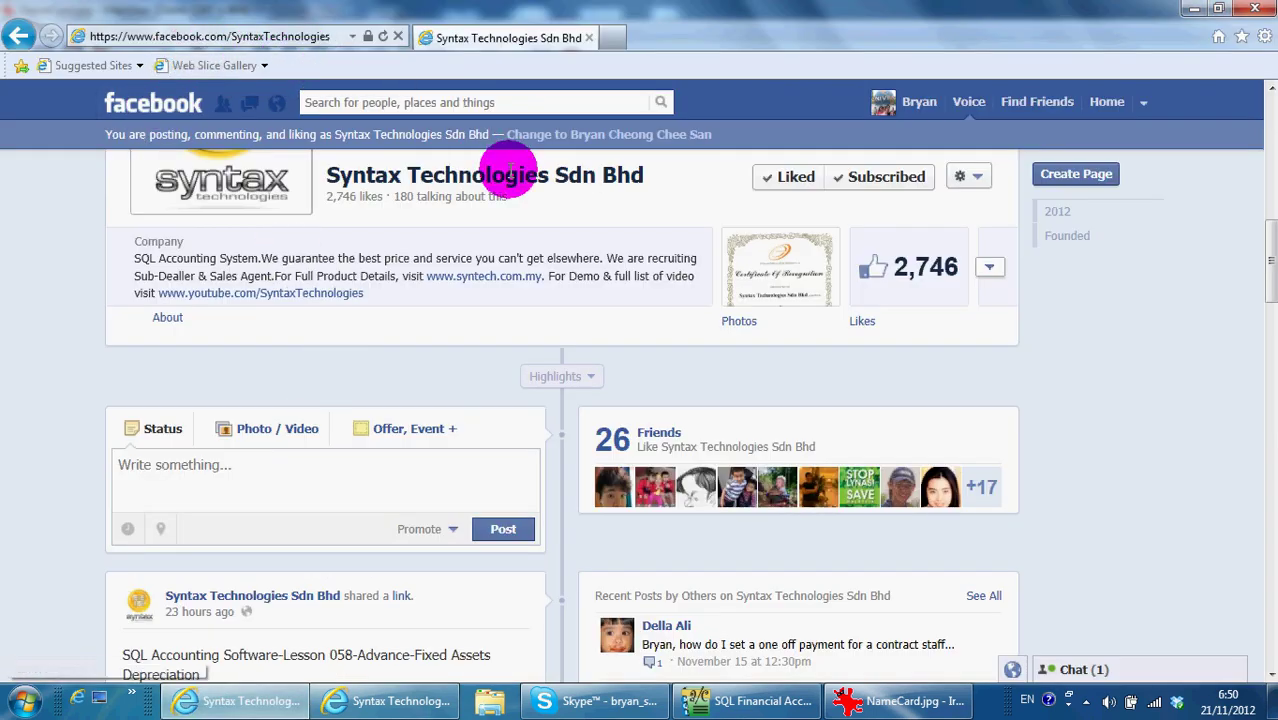
Scroll the Syntax Technologies Facebook page, select its empty status box, then go to the YouTube window.
mouse_move(785, 178)
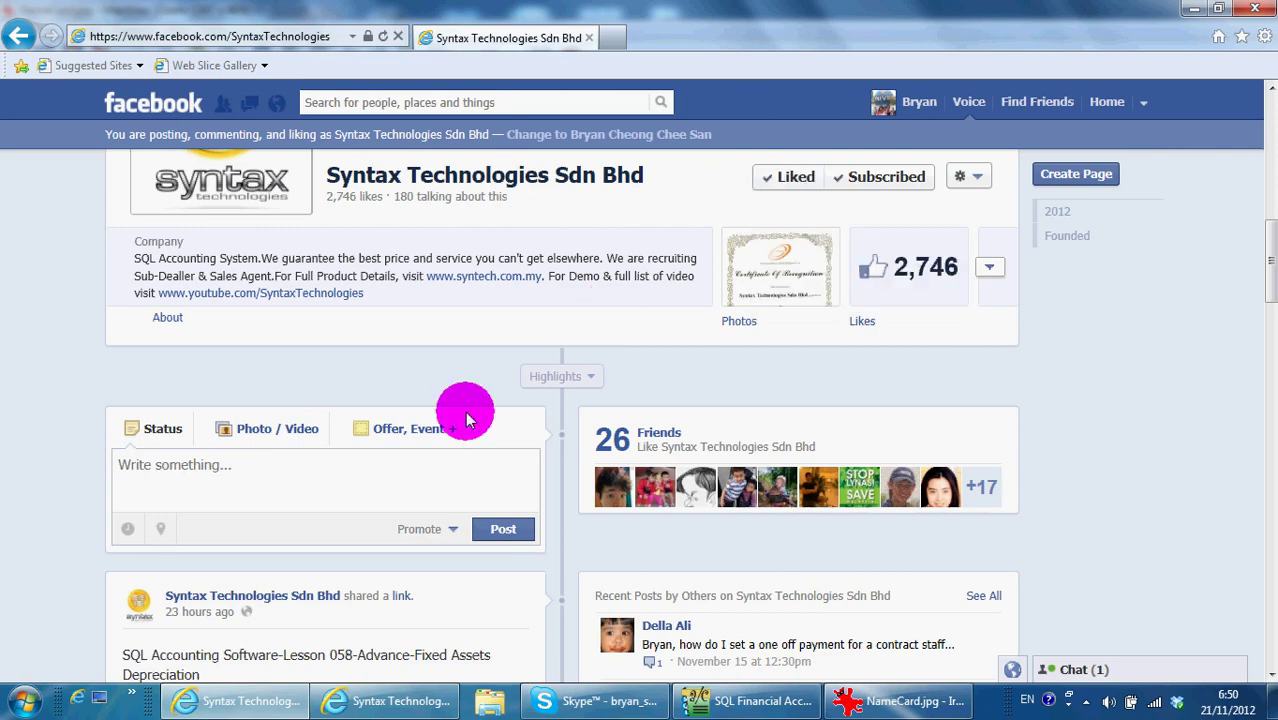
scroll(12, 578, down, 3)
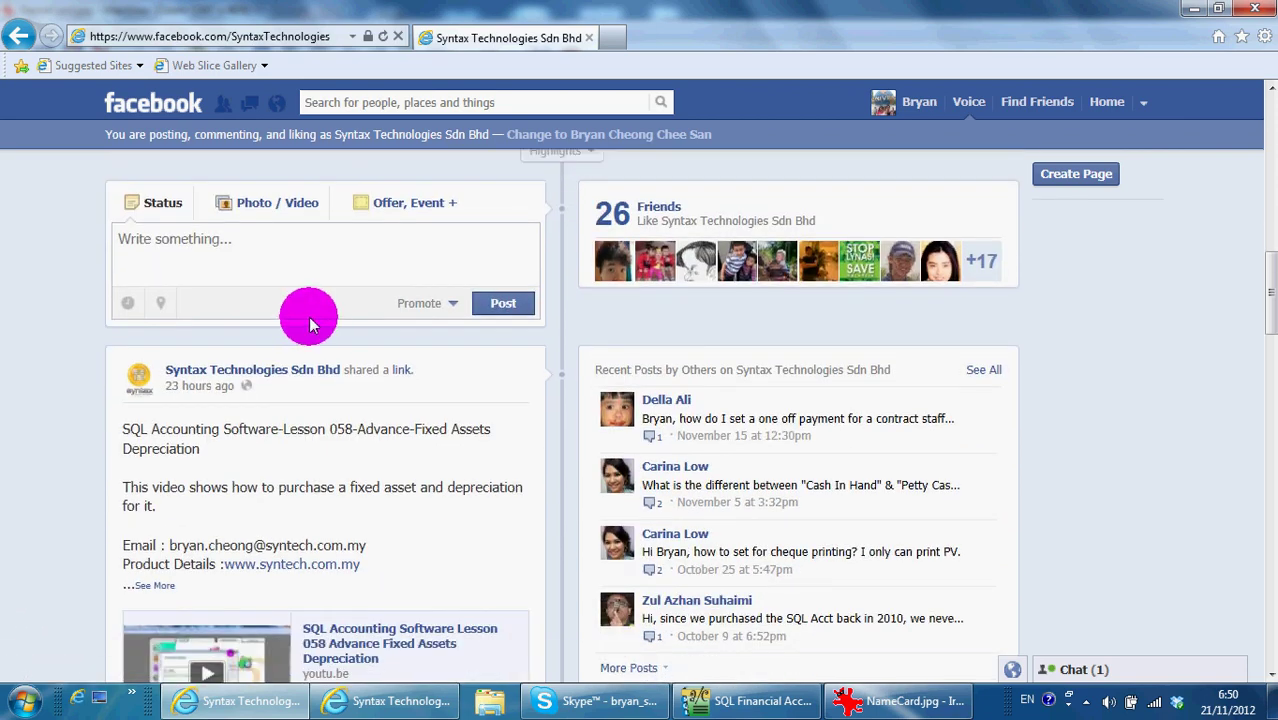
scroll(322, 448, down, 2)
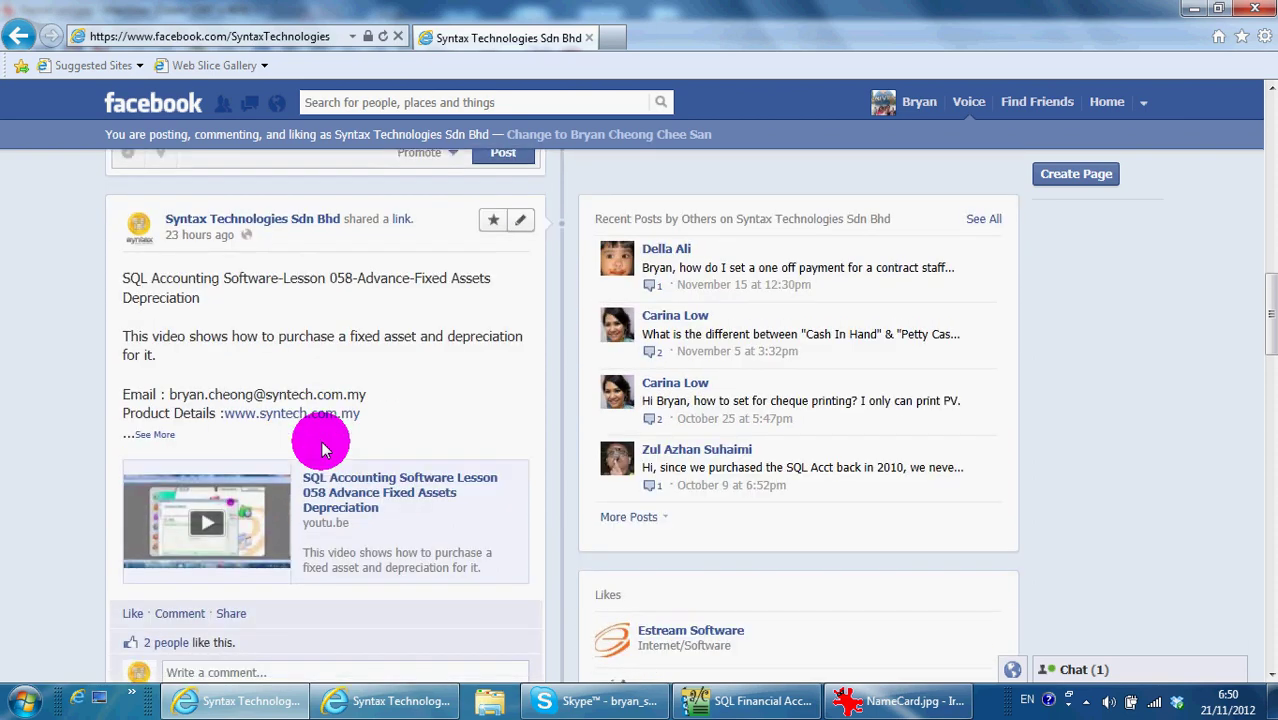
scroll(322, 448, up, 3)
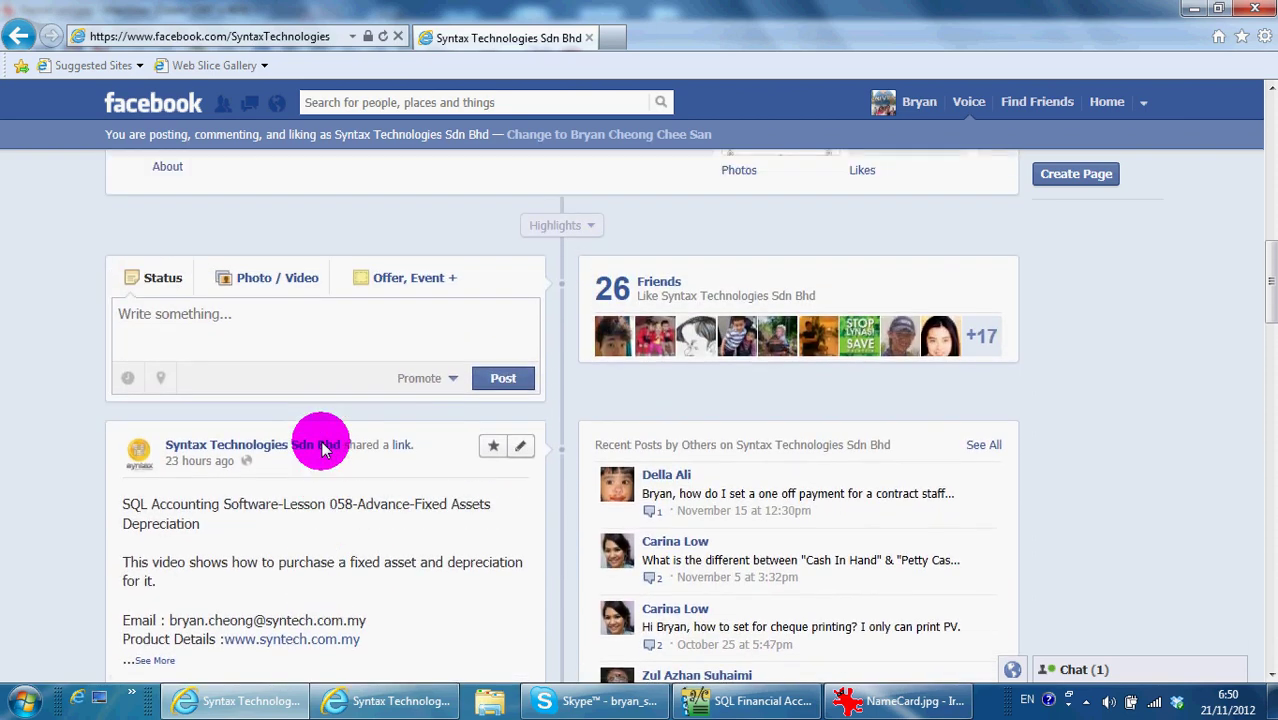
click(414, 334)
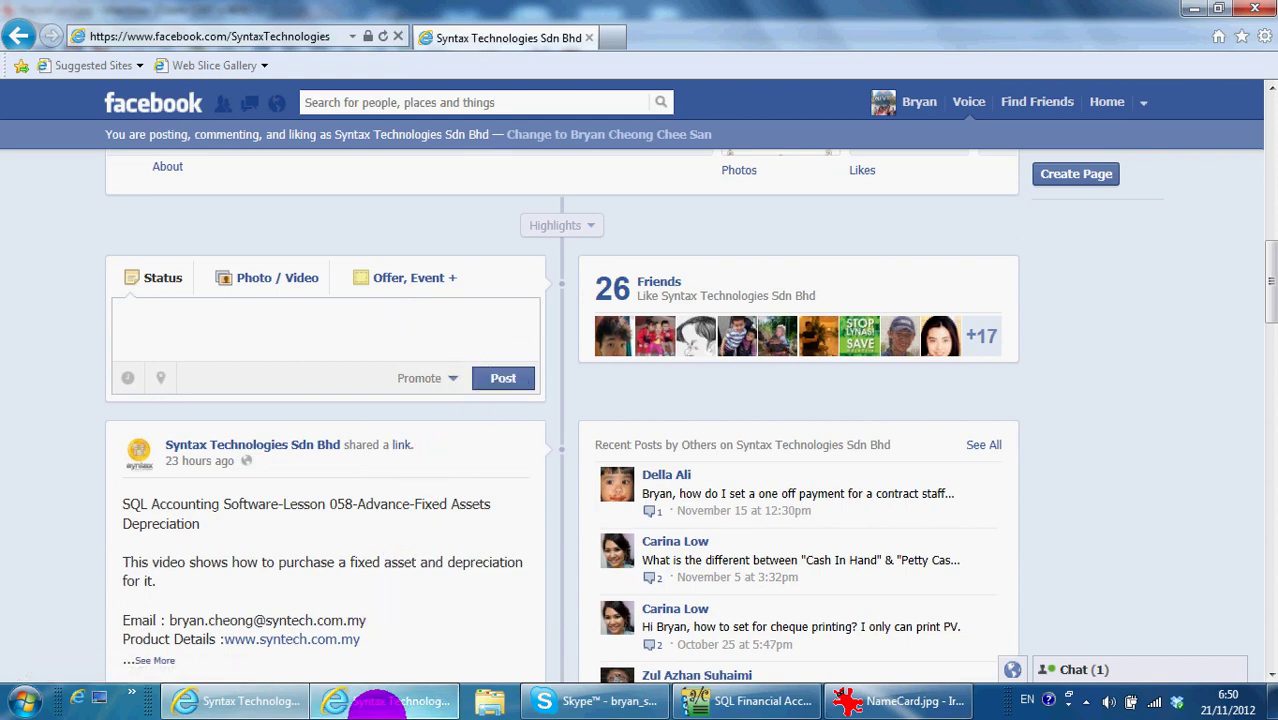
click(383, 703)
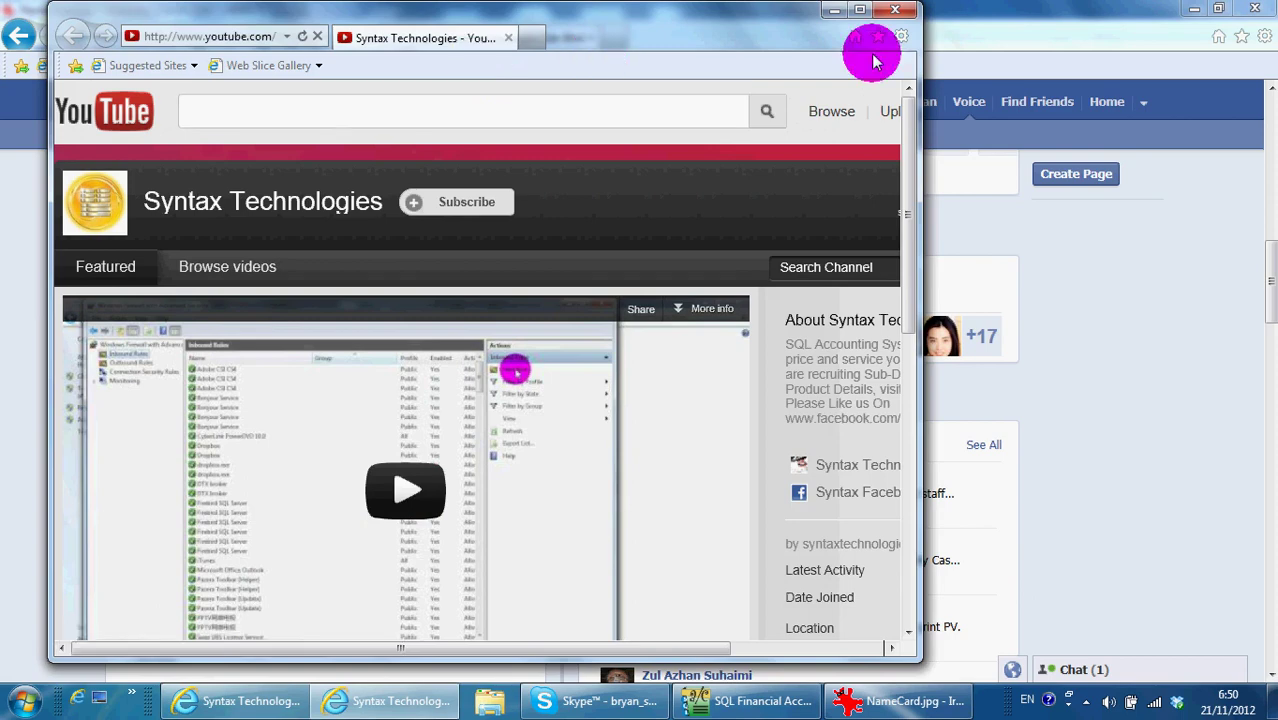
Maximize YouTube, scroll the channel's uploaded lesson videos, then return to SQL Financial Accounting.
click(853, 12)
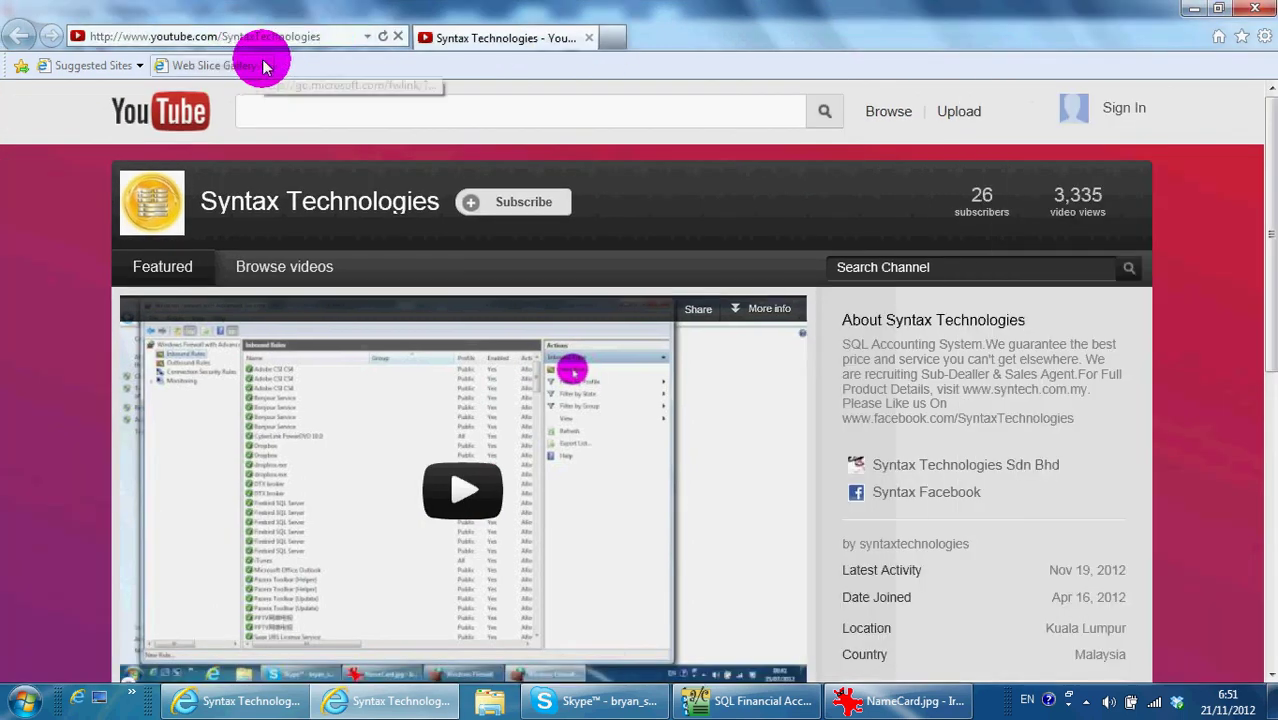
click(303, 266)
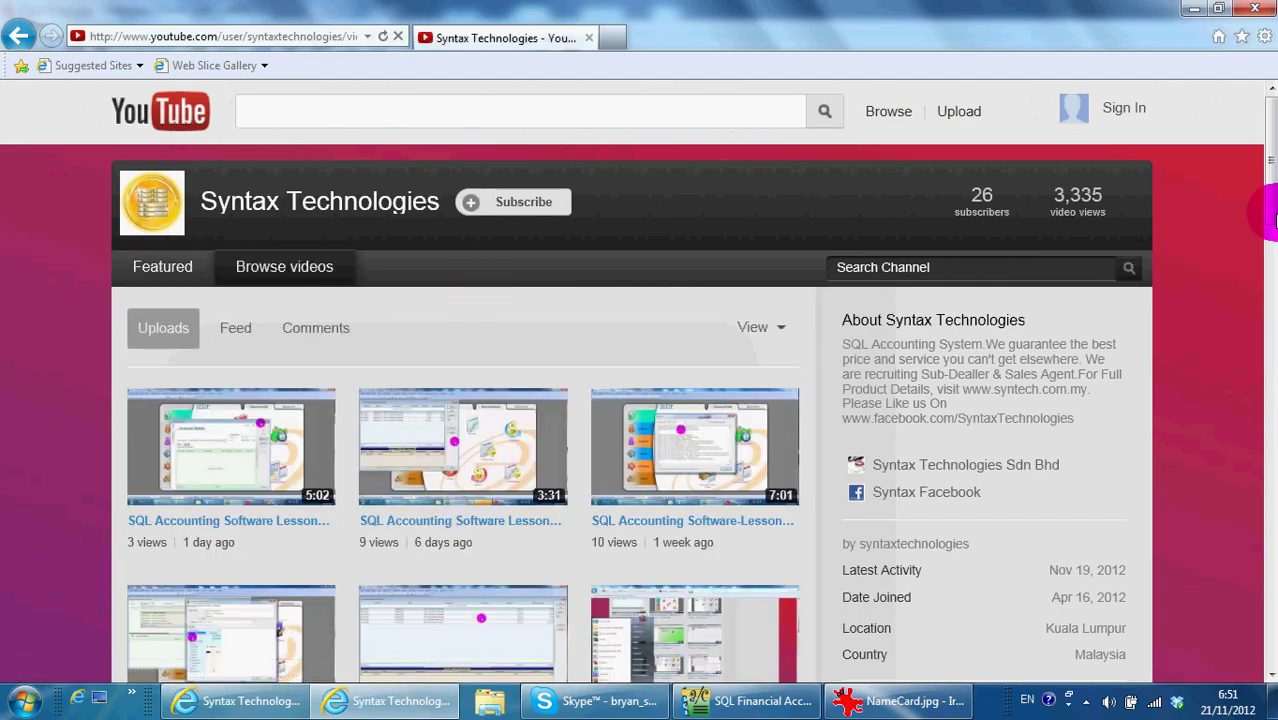
drag(1264, 201, 1264, 420)
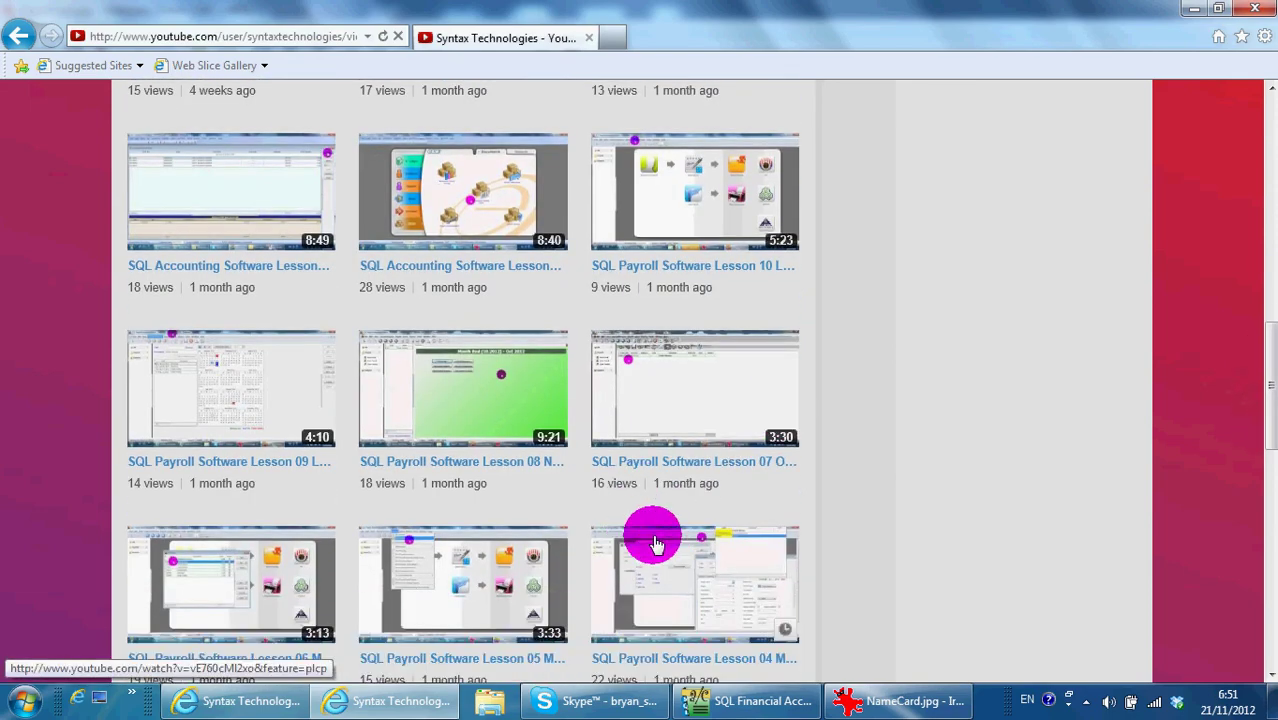
click(720, 703)
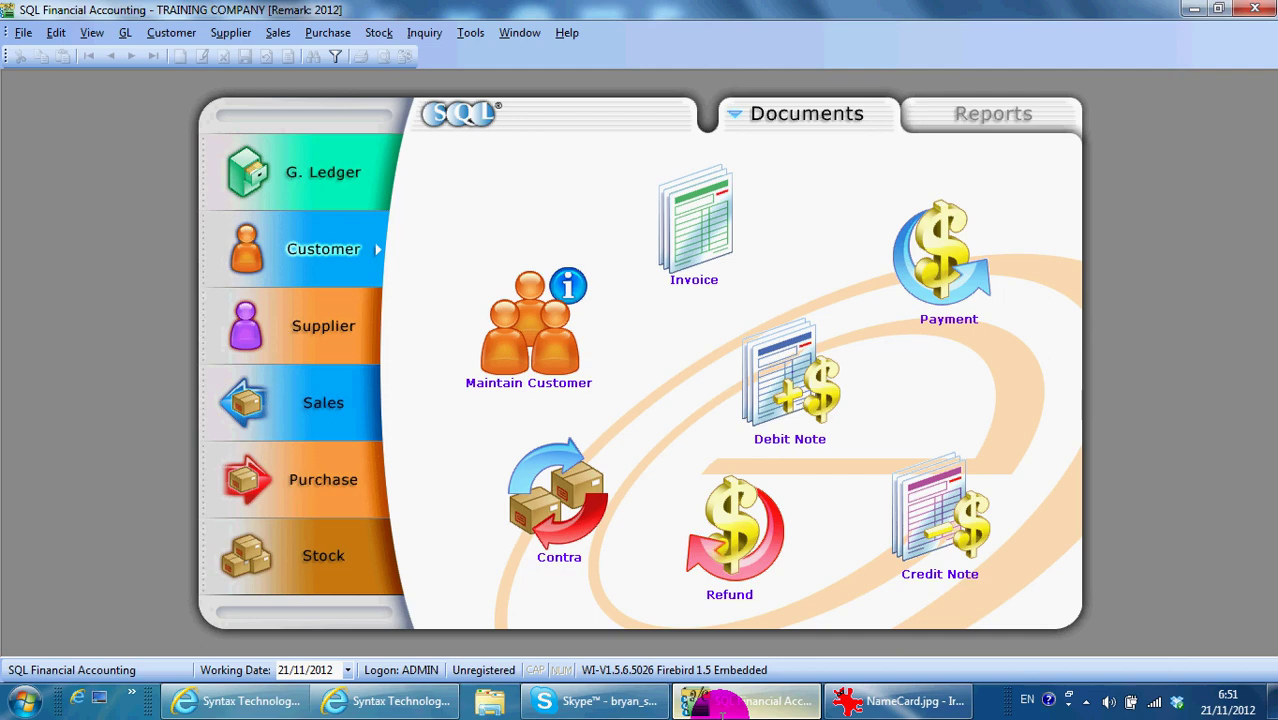
Open Customer Payment Entry from the Customer documents, listing 6 receipts totalling 1,110.00.
click(312, 268)
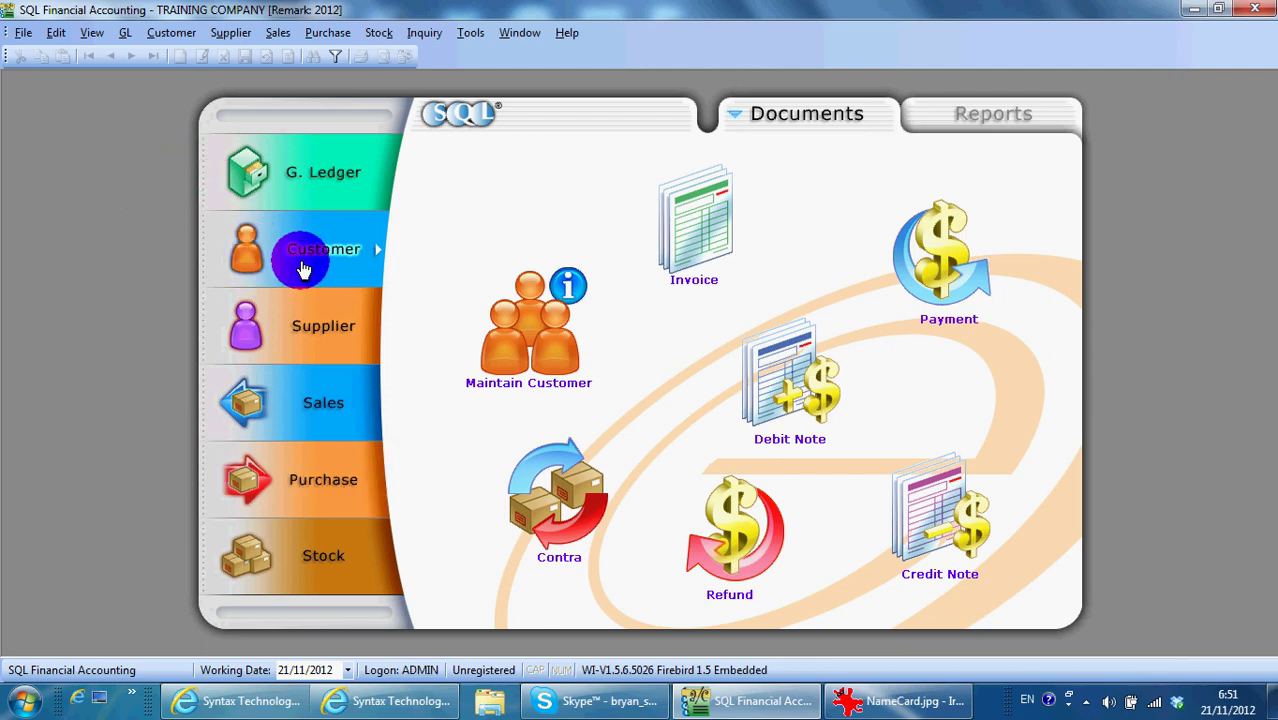
click(328, 340)
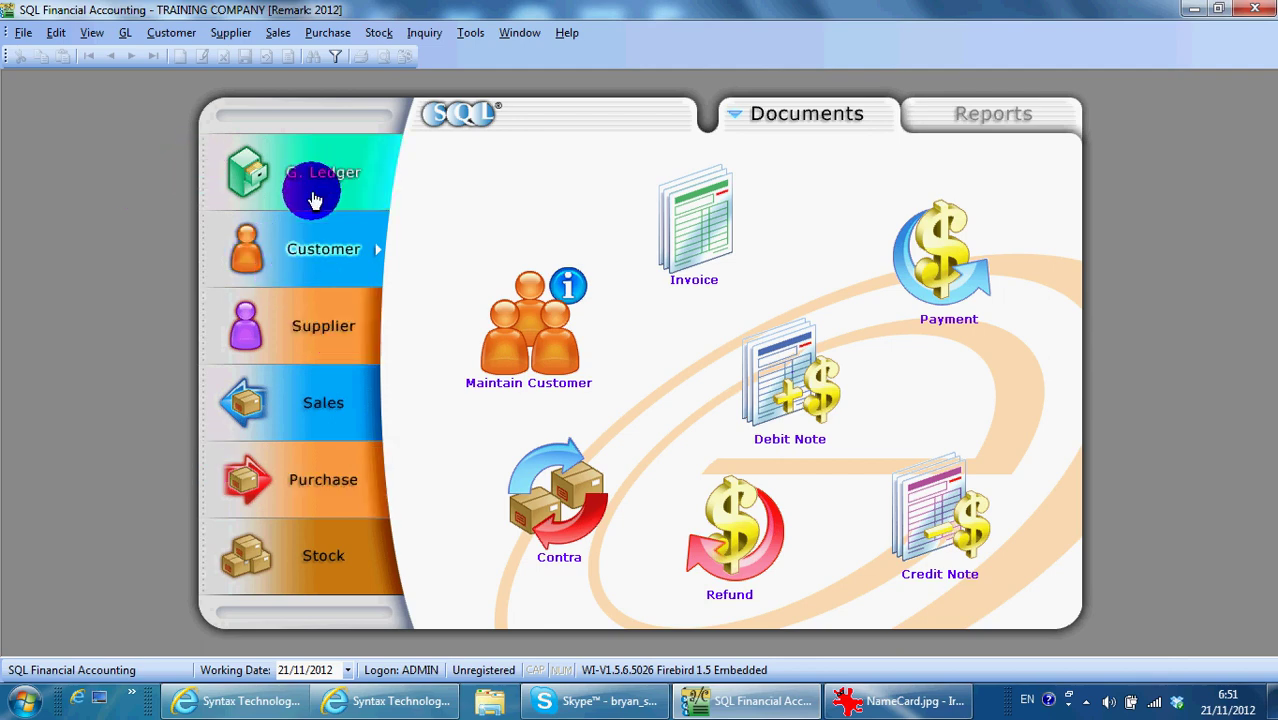
click(310, 268)
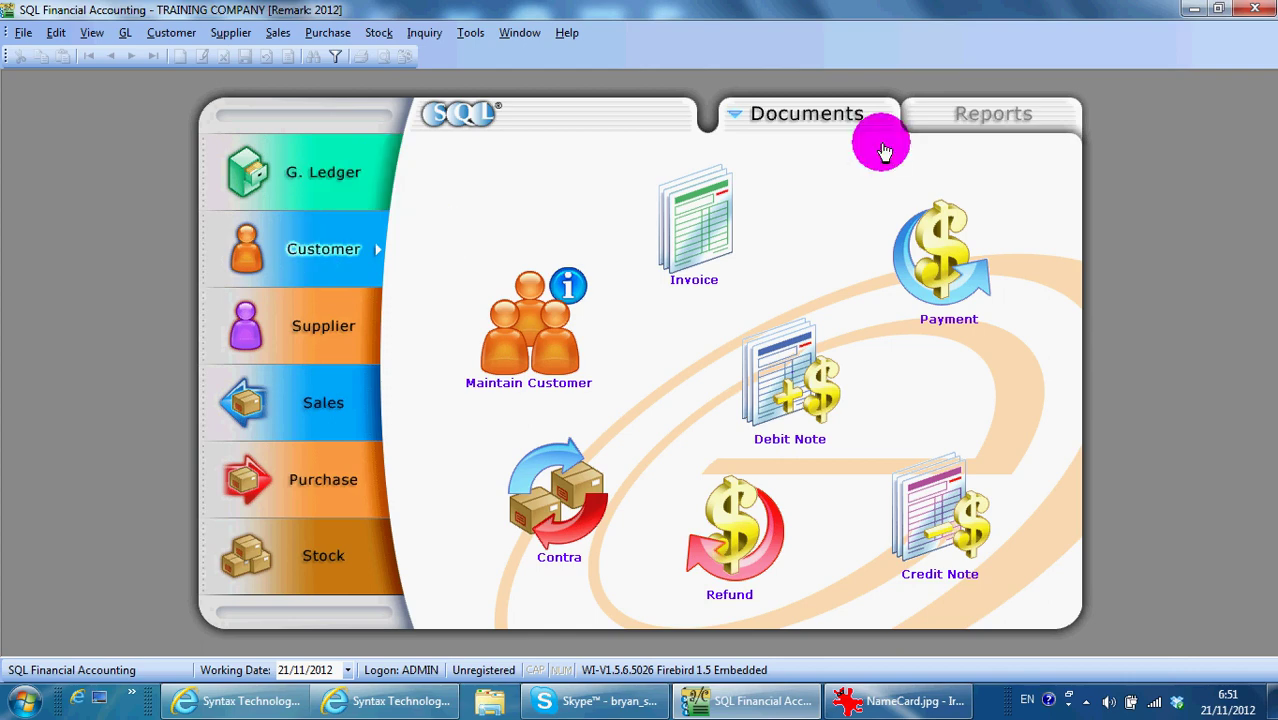
click(942, 249)
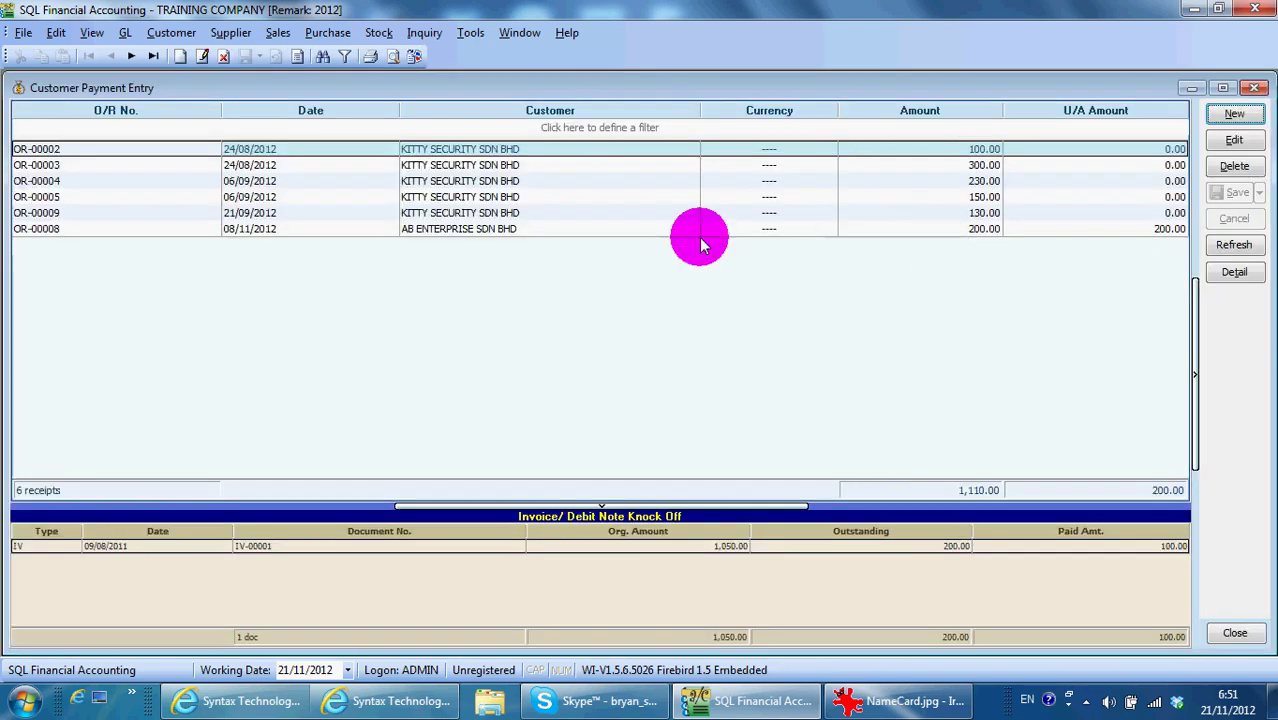
Edit receipt OR-00002, untick the IV-00001 payment, and save it with 100.00 unapplied.
double_click(510, 152)
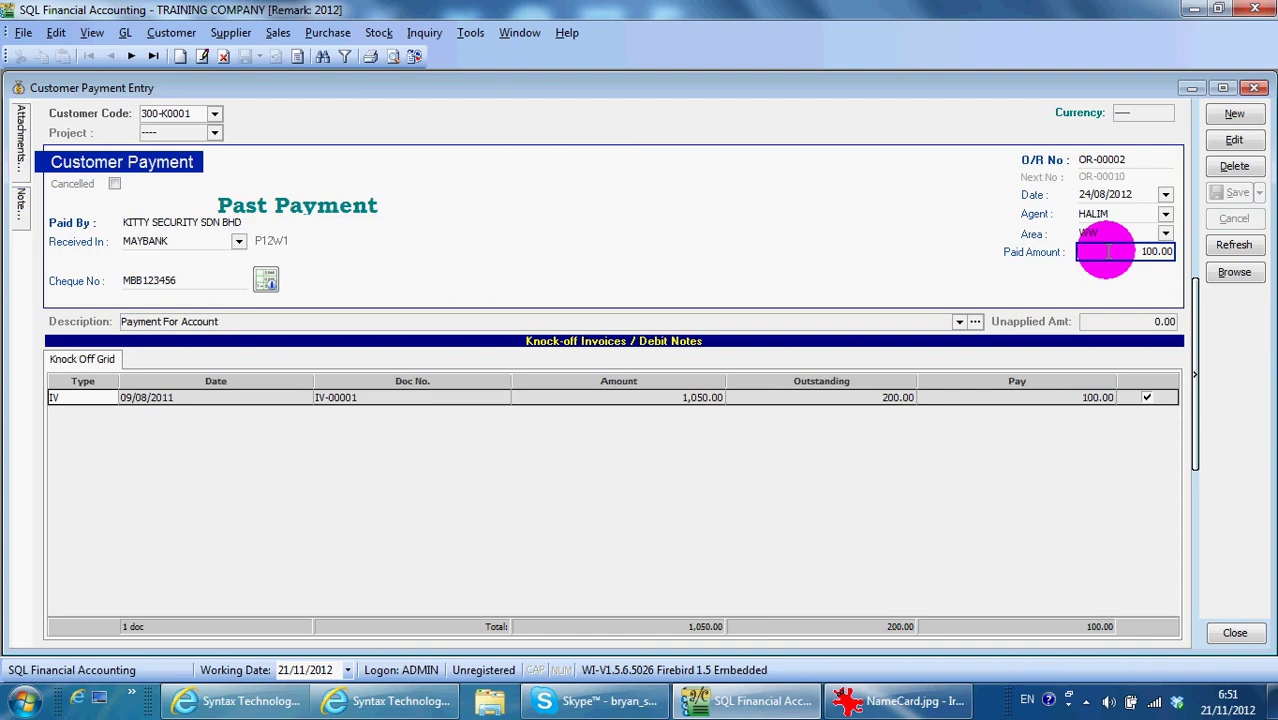
click(1233, 145)
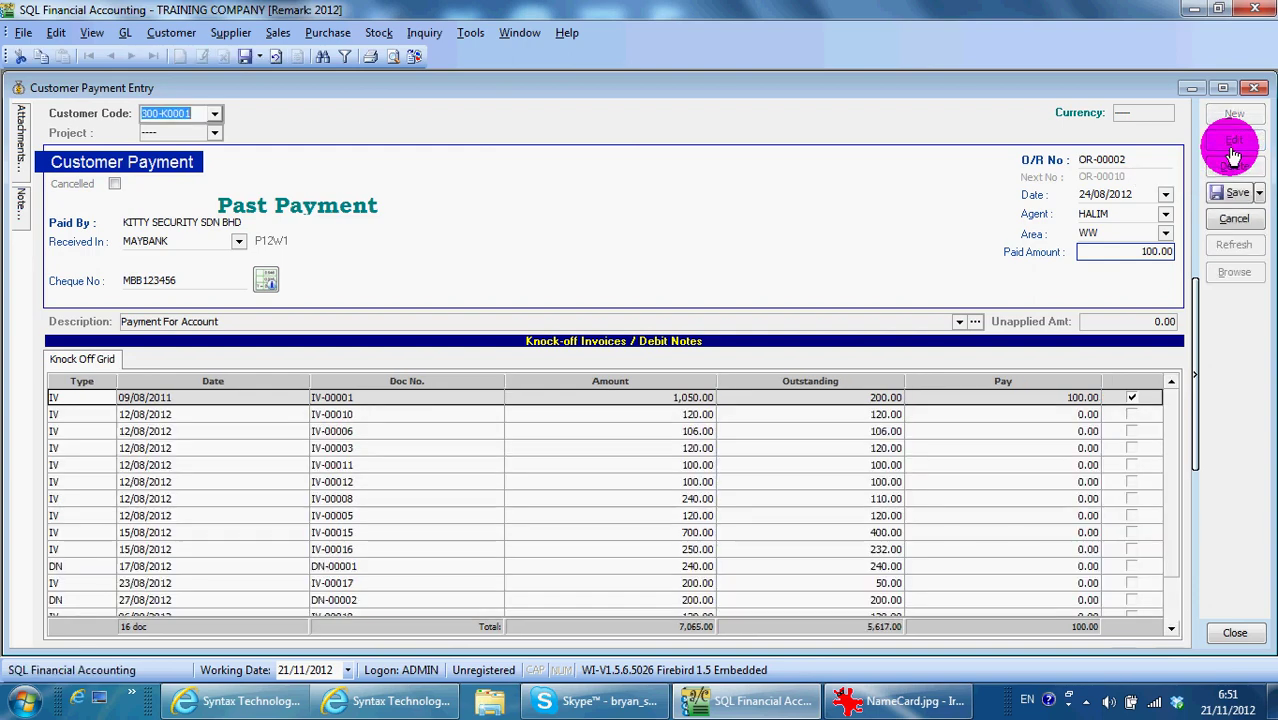
click(1132, 399)
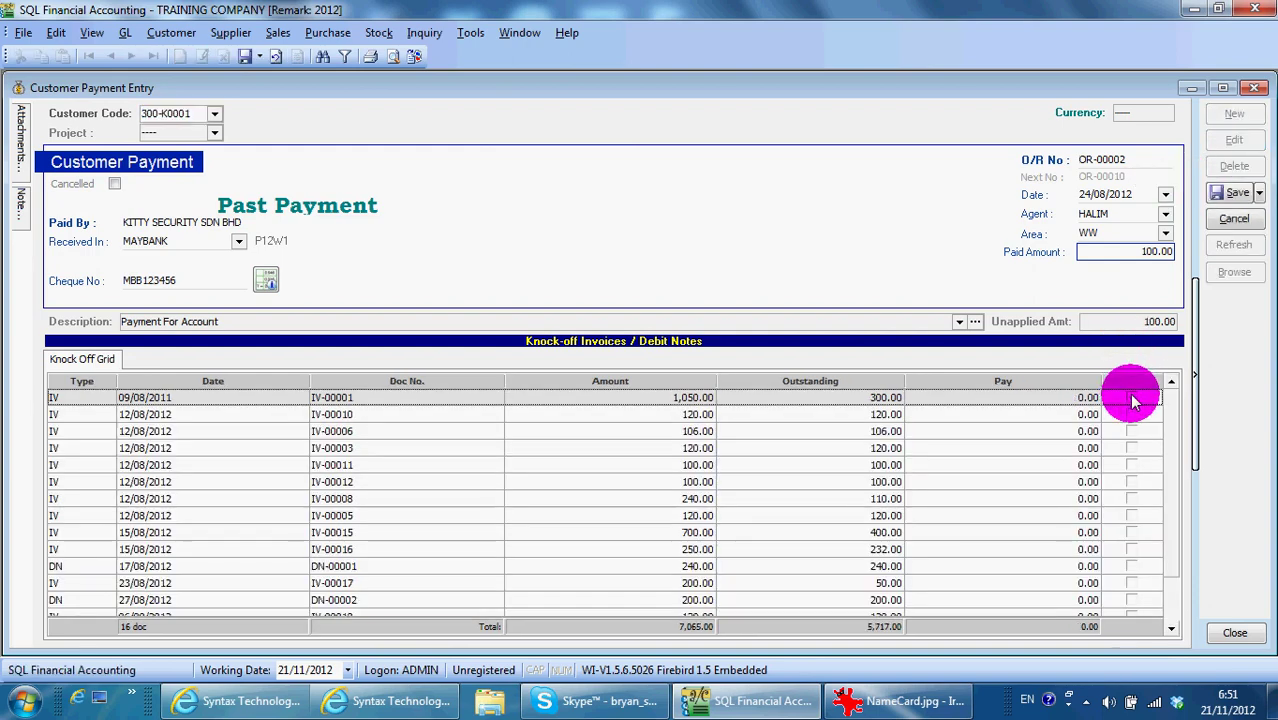
click(1236, 193)
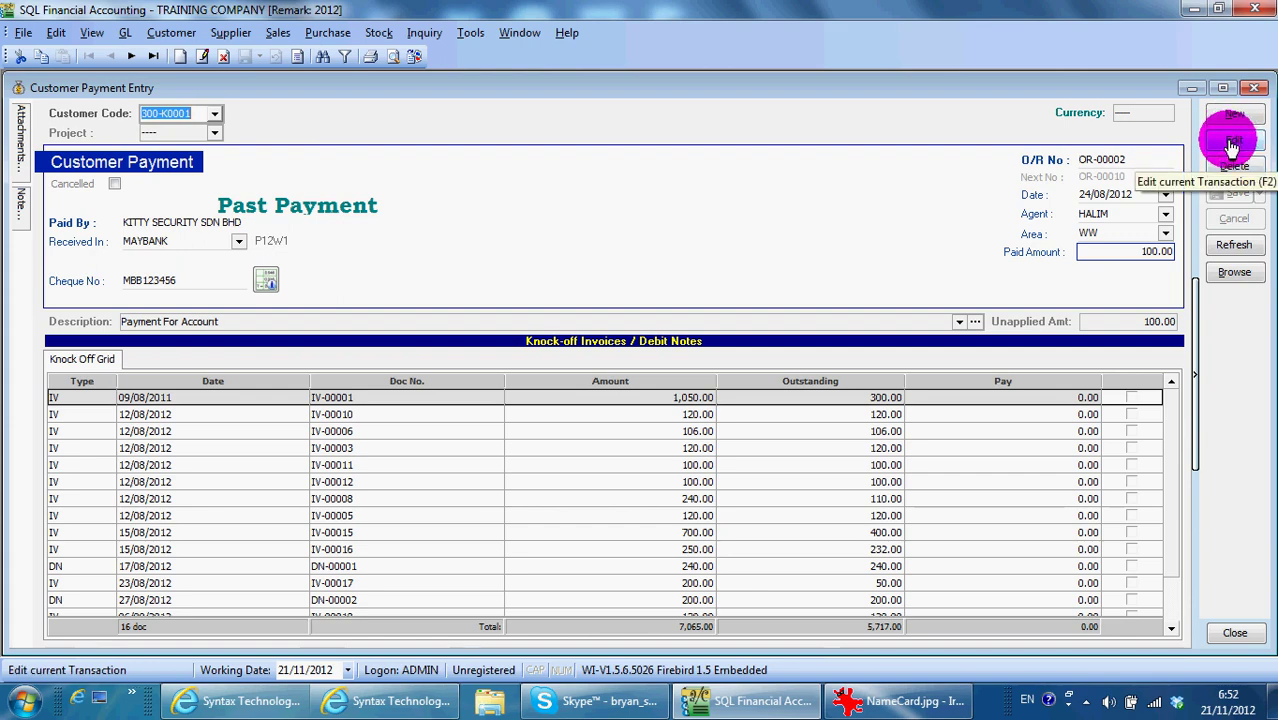
Mark OR-00002 as Bounced on 21/11/2012, save the receipt, and close Customer Payment Entry.
click(1232, 145)
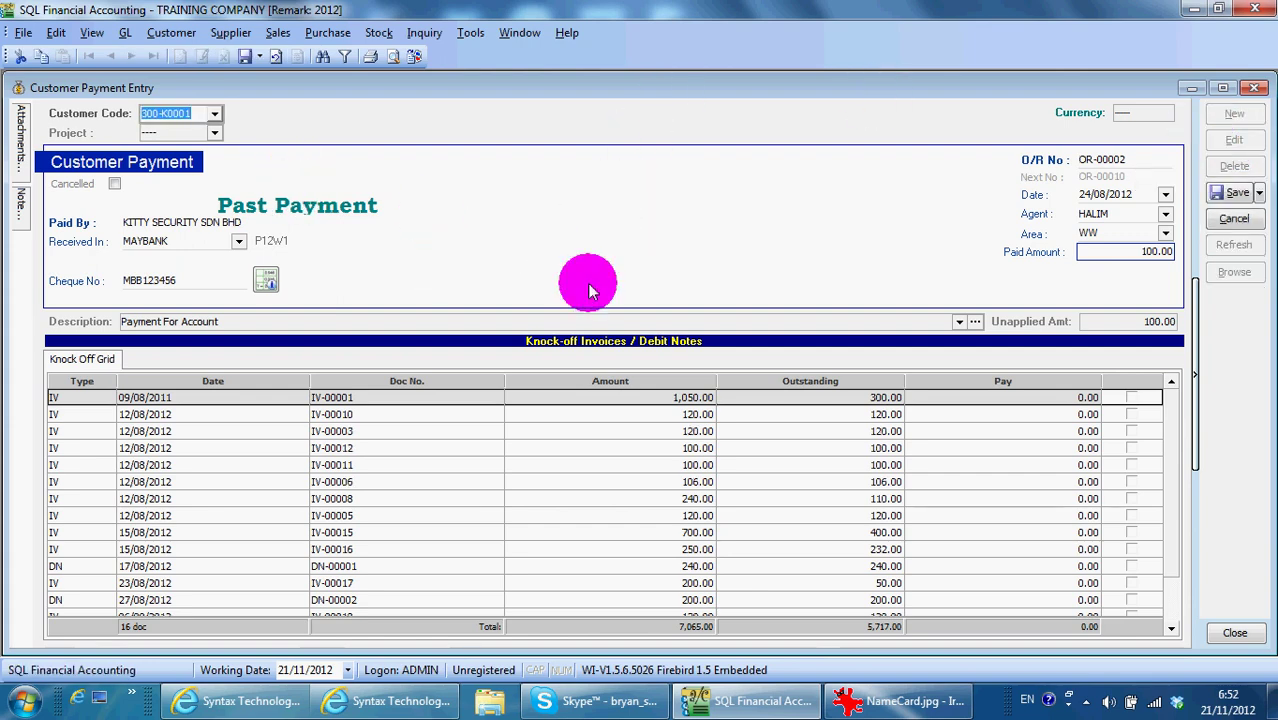
right_click(598, 237)
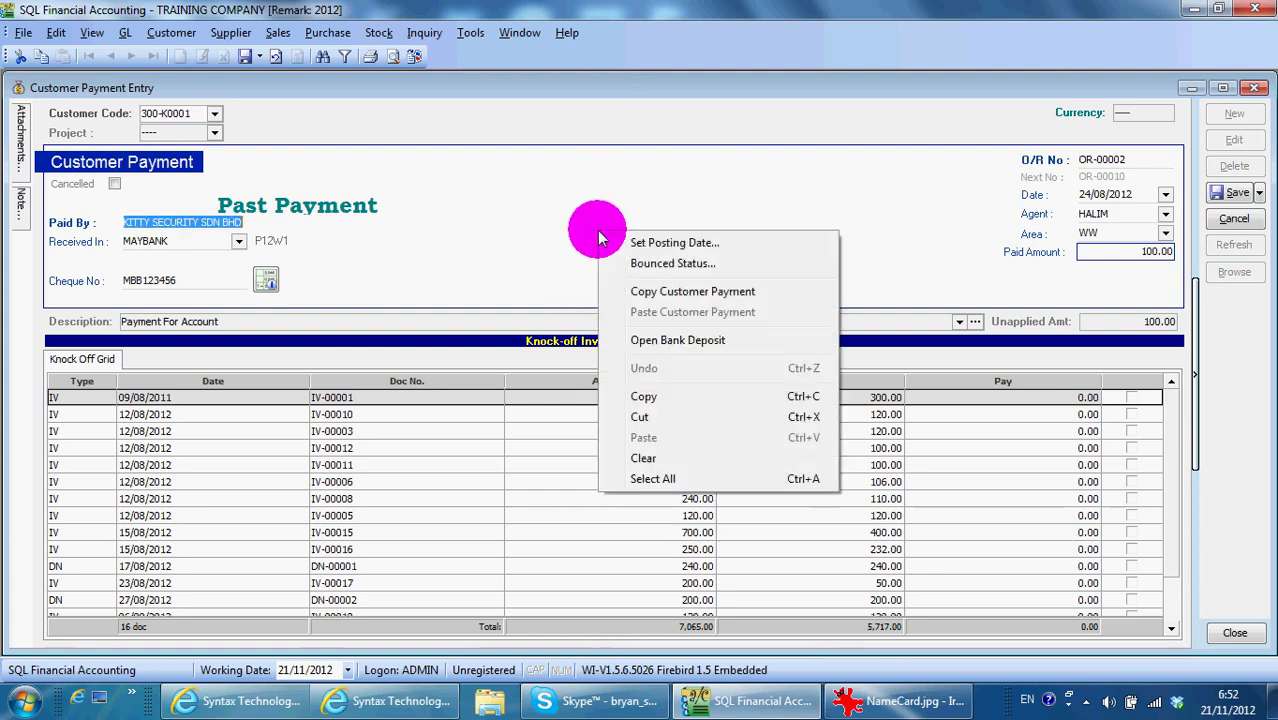
click(651, 264)
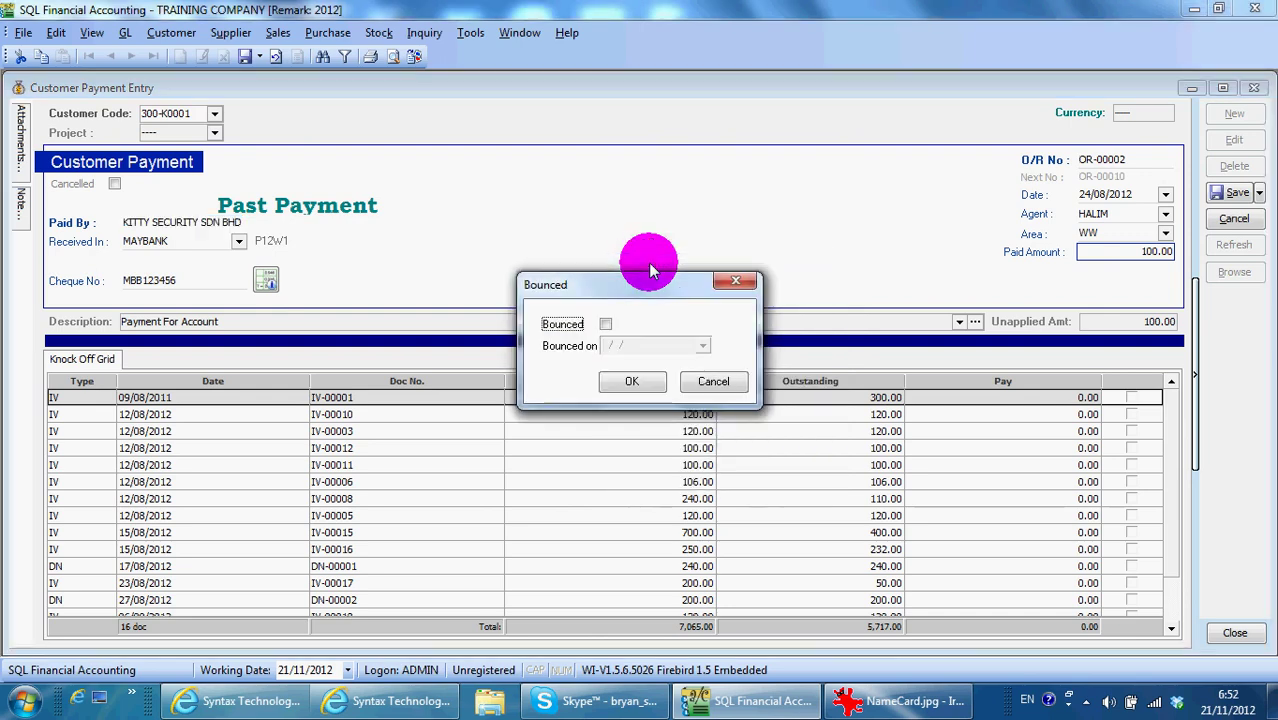
click(606, 326)
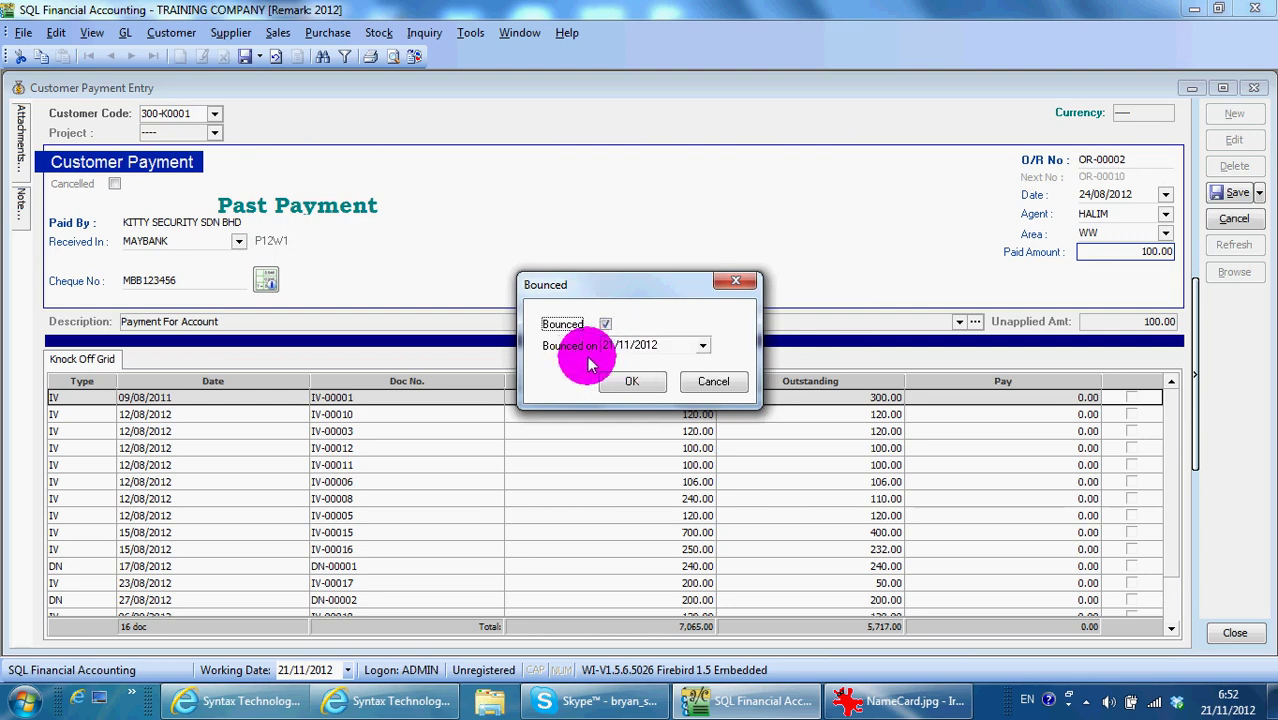
click(633, 383)
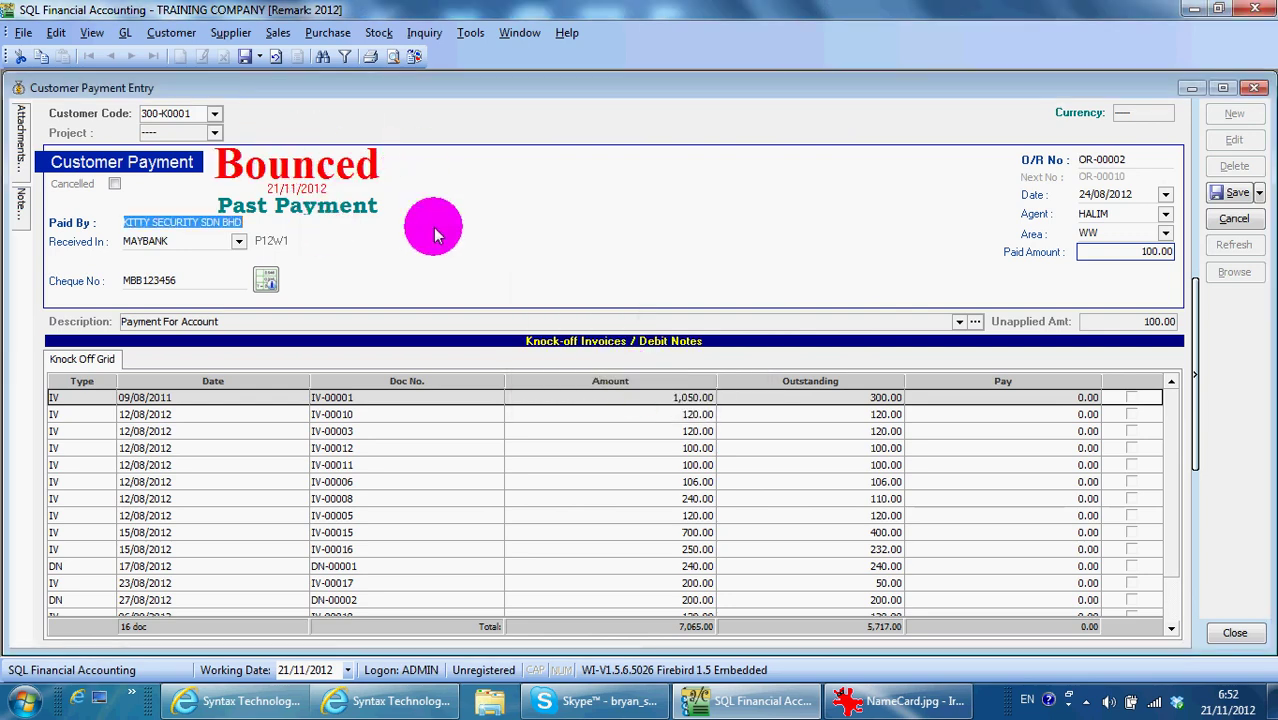
click(1233, 195)
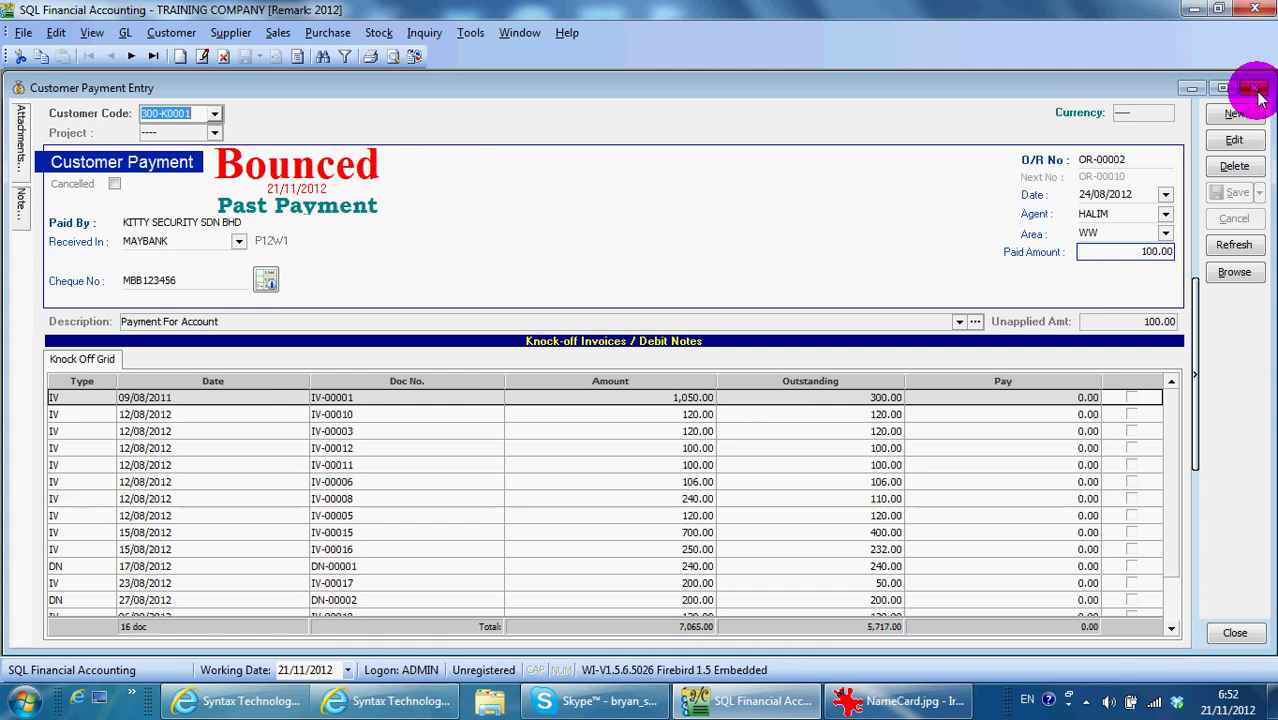
click(1255, 89)
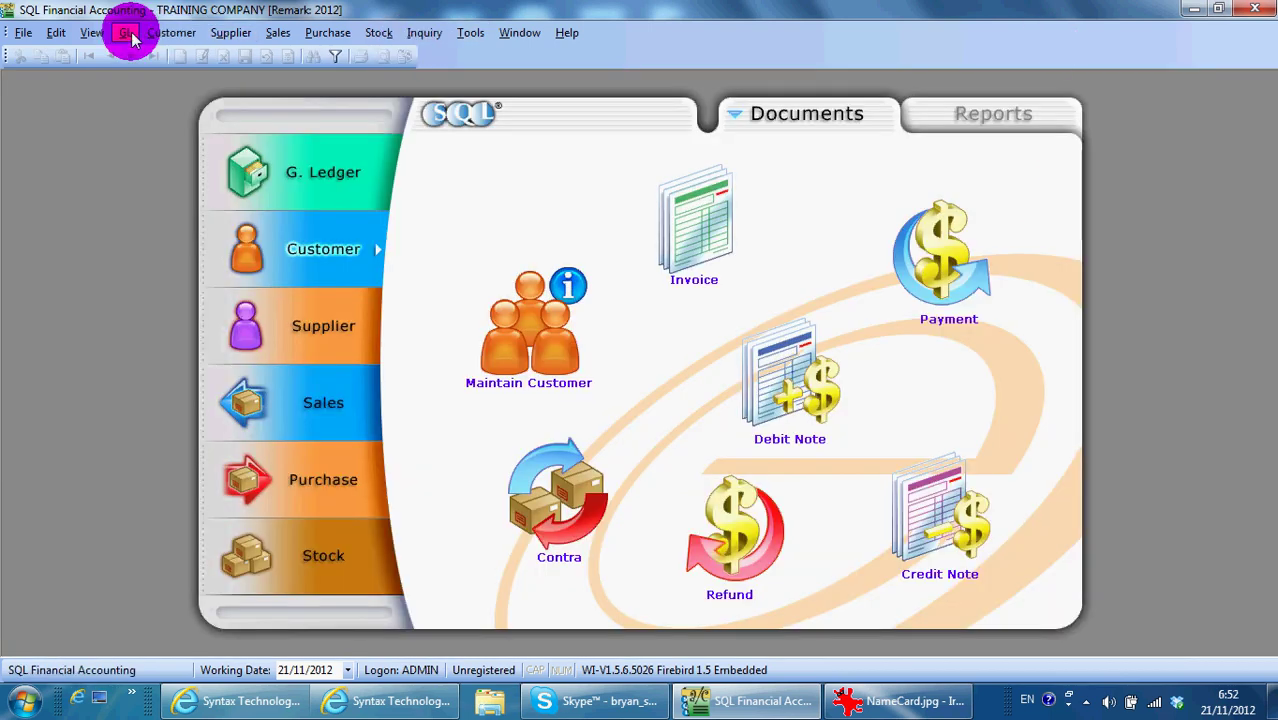
Reconcile account 310-001 MAYBANK, check the bounced 100.00 OR-00002 line, then close the window.
click(269, 171)
click(912, 505)
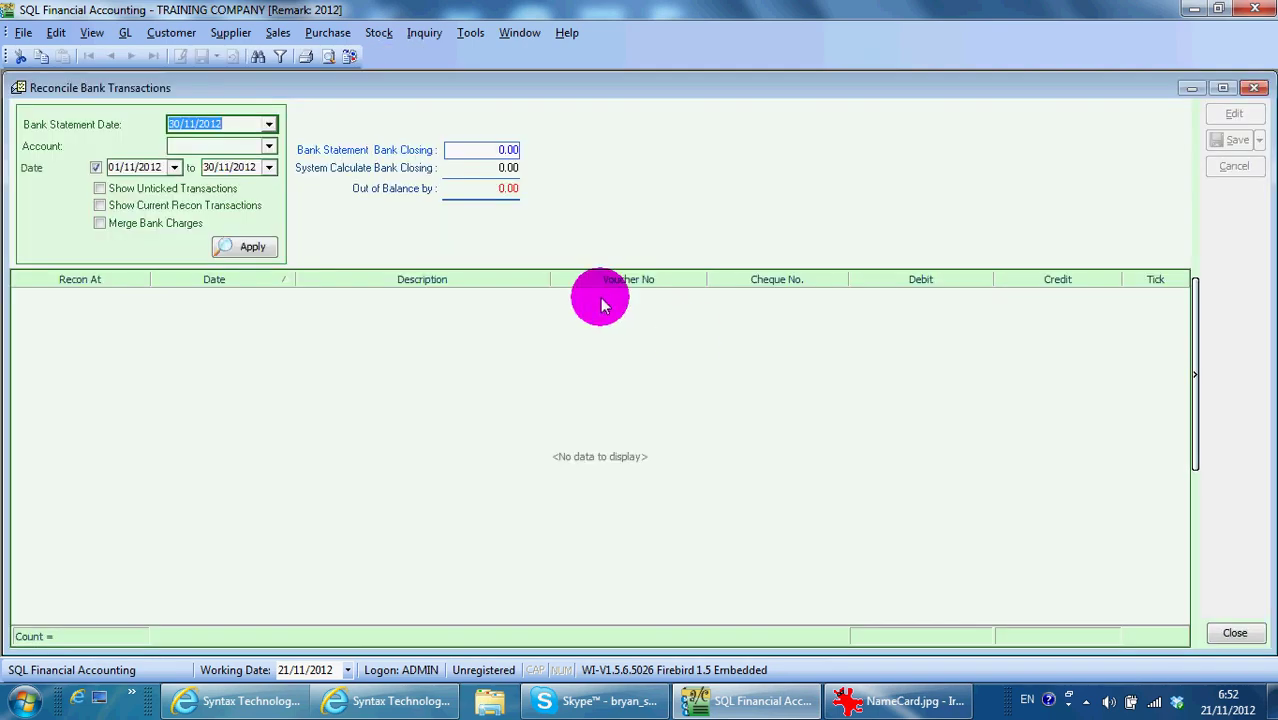
click(222, 146)
text(MAy)
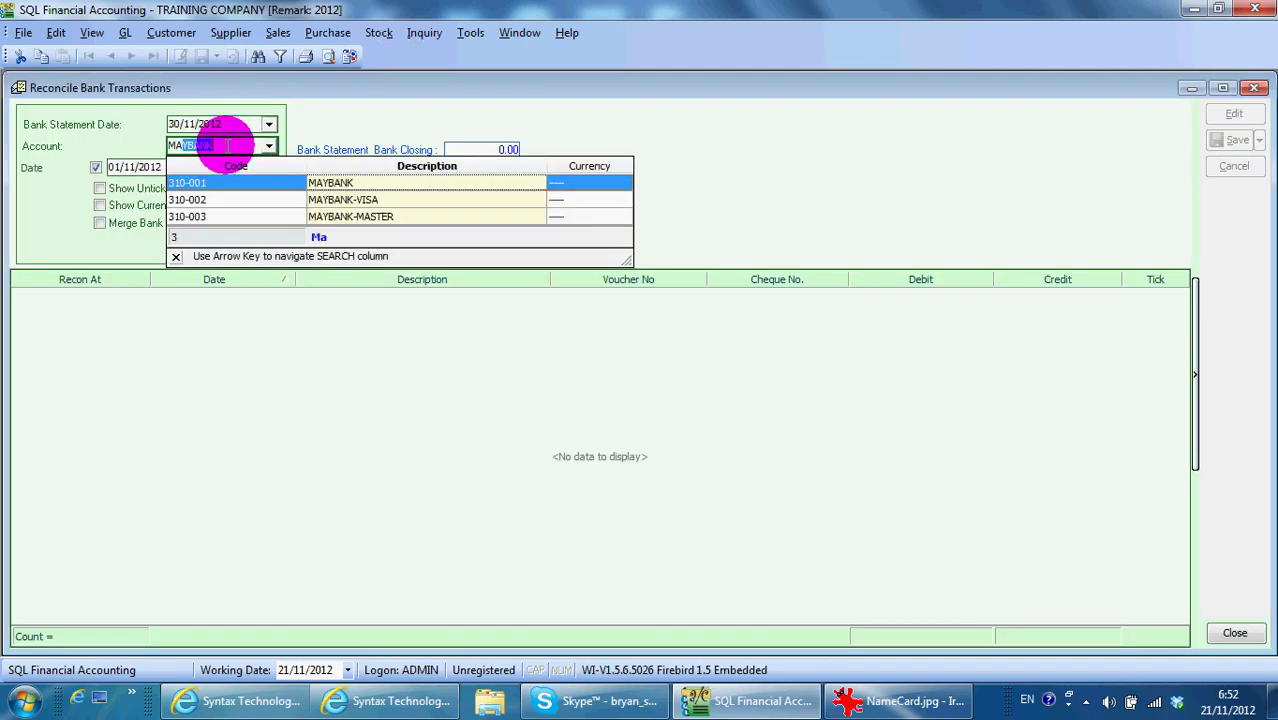
key(Return)
click(245, 248)
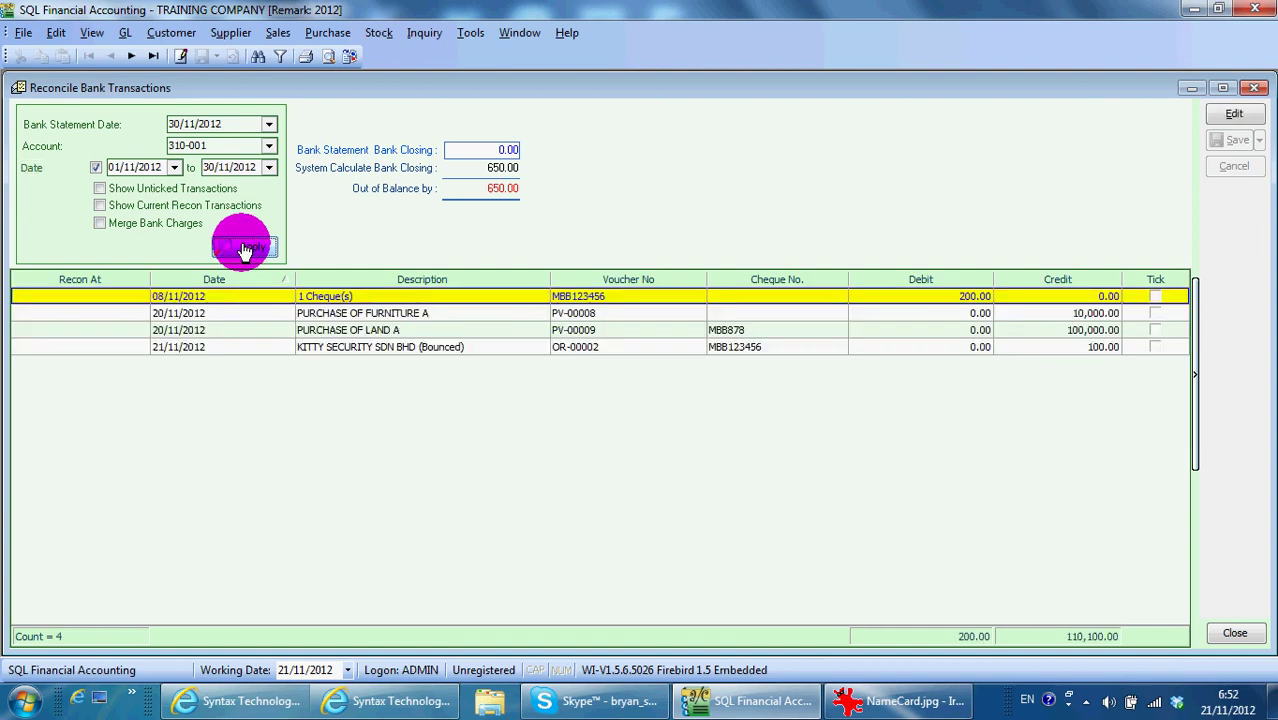
click(476, 350)
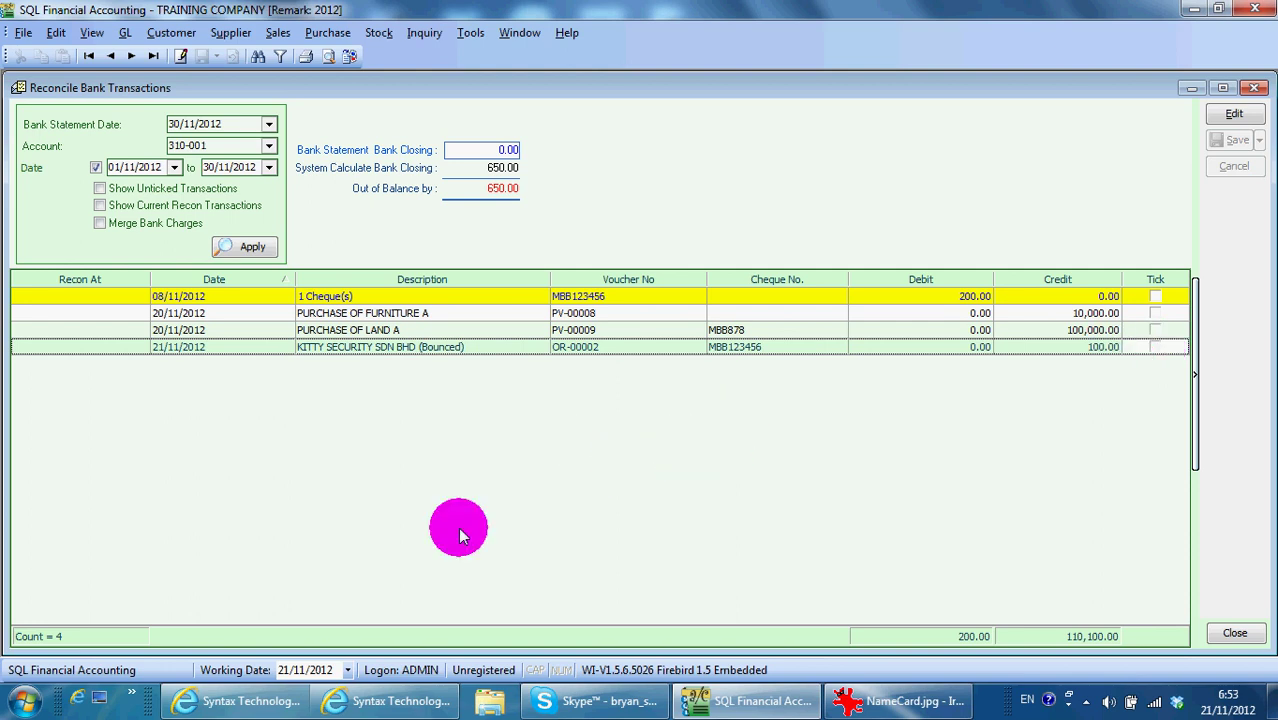
click(1255, 89)
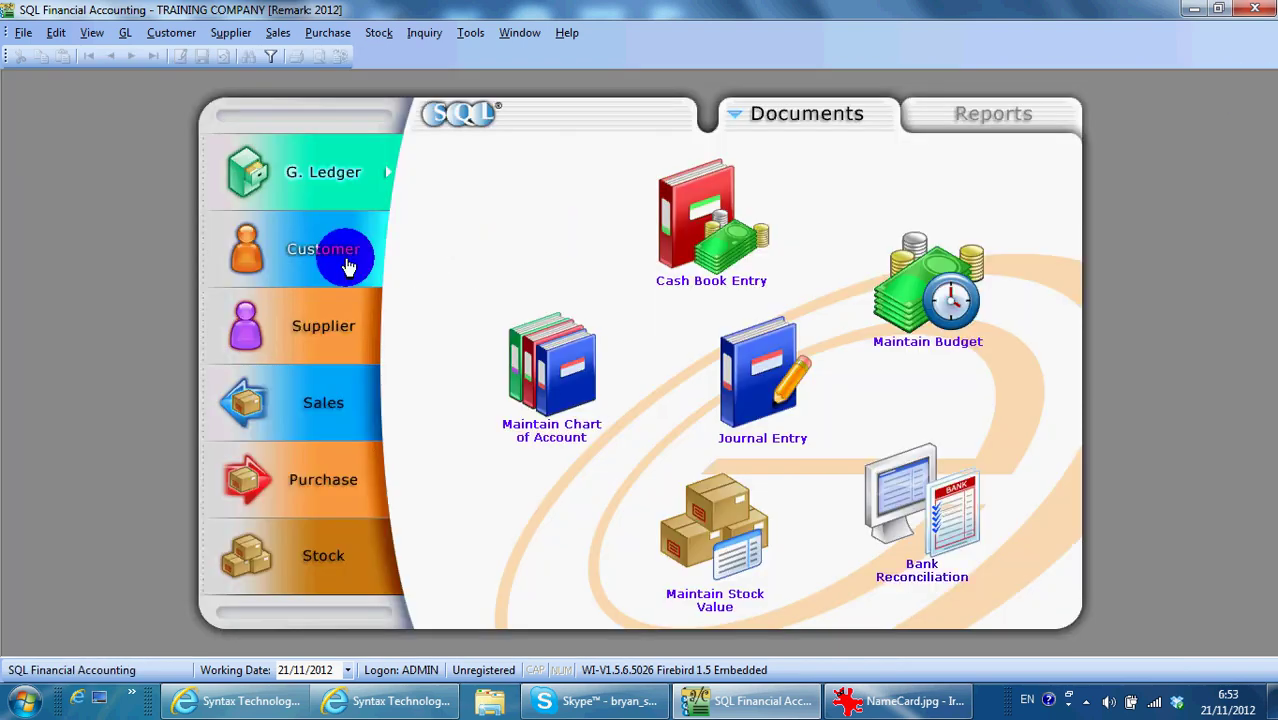
Edit supplier payment PV-00006 and untick the CP-00001, PI-00003 and PI-00001 knock-offs.
click(346, 316)
click(946, 283)
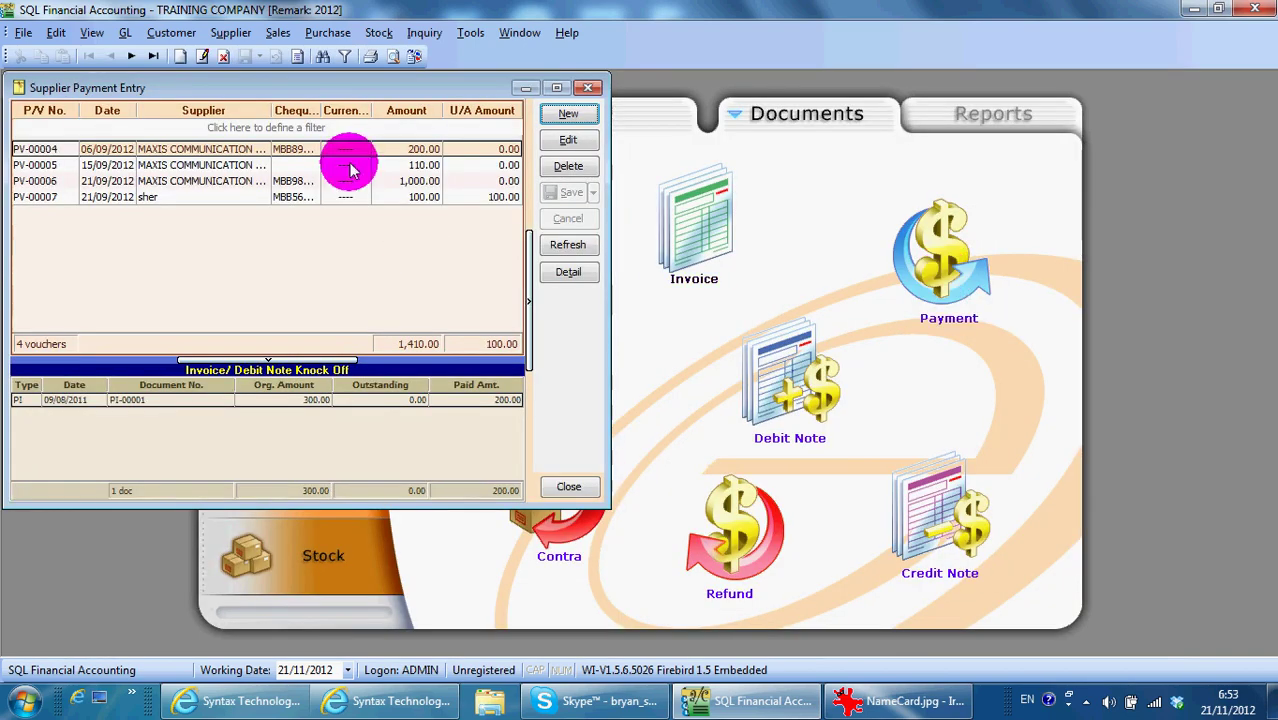
double_click(349, 183)
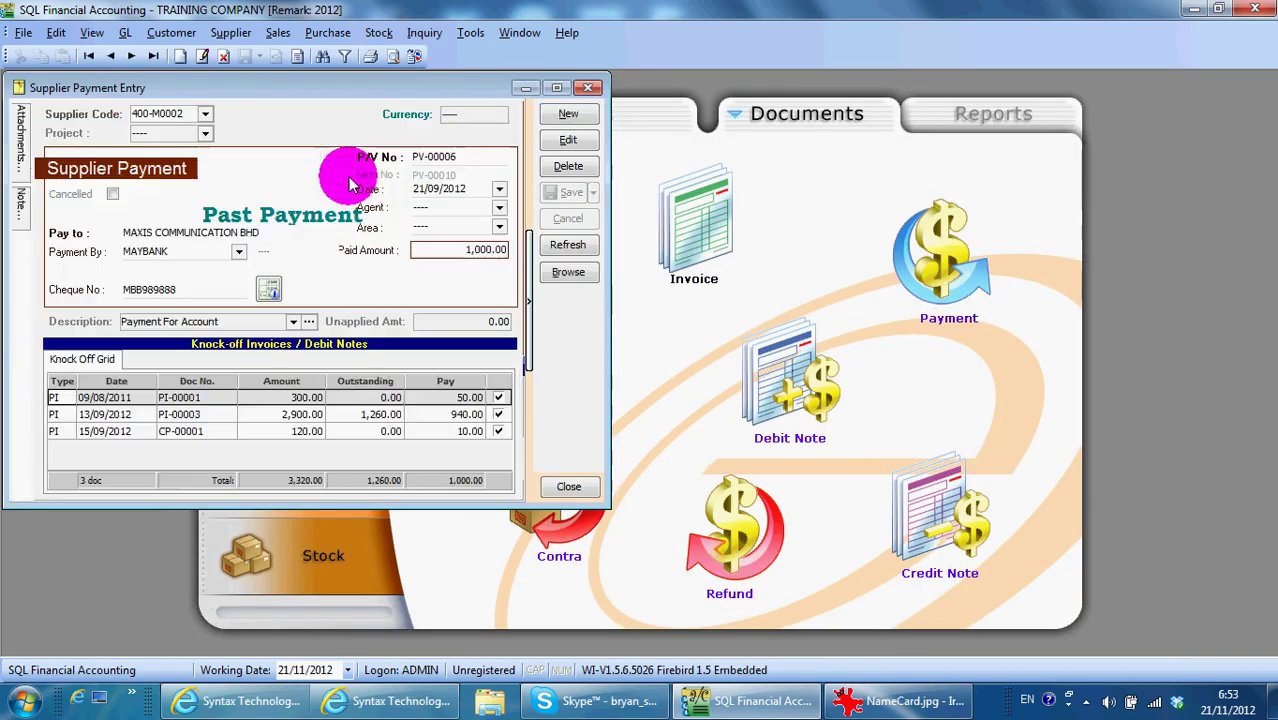
click(570, 140)
click(483, 448)
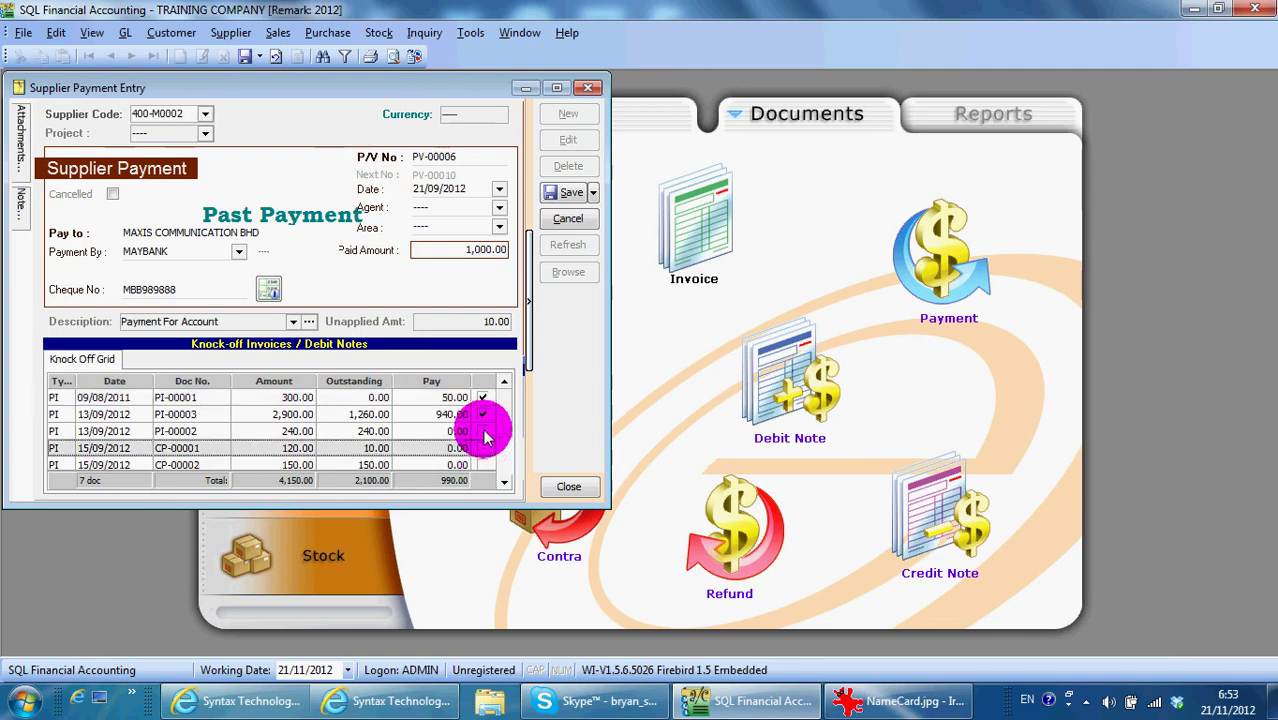
click(483, 414)
click(483, 398)
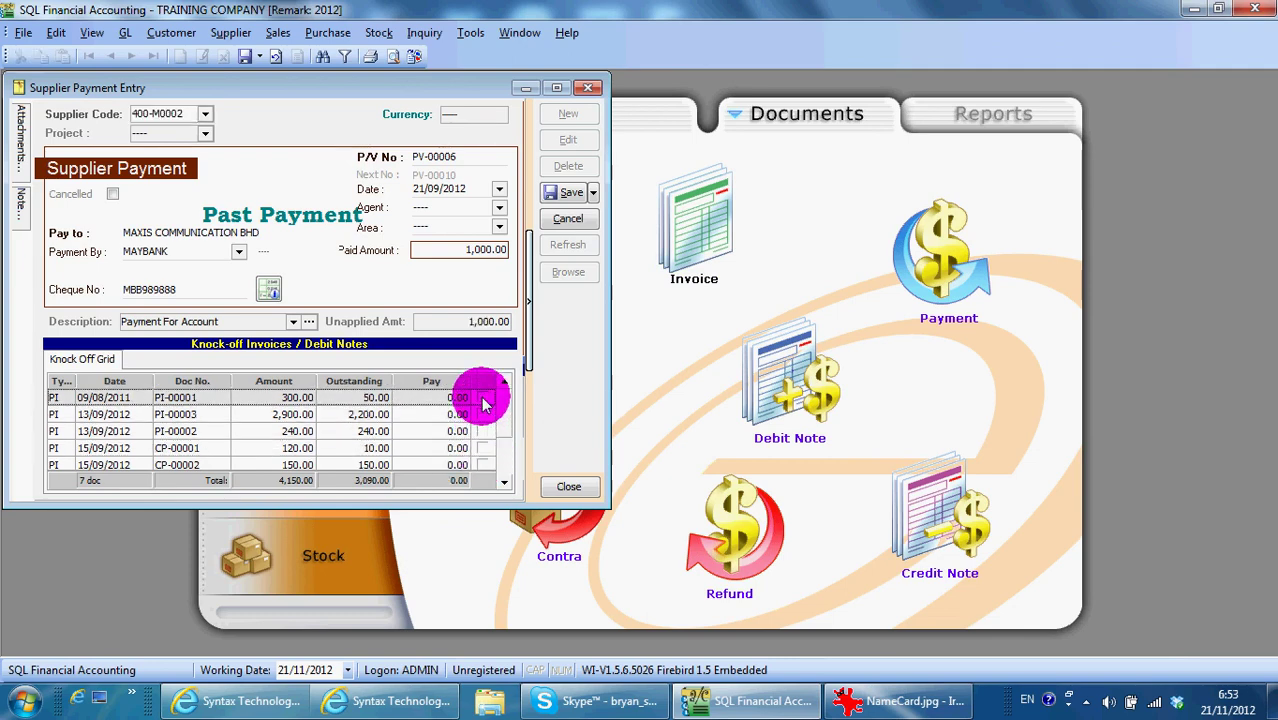
View PV-00006's Bounced Status settings without changes, then bring up the name card image.
right_click(323, 275)
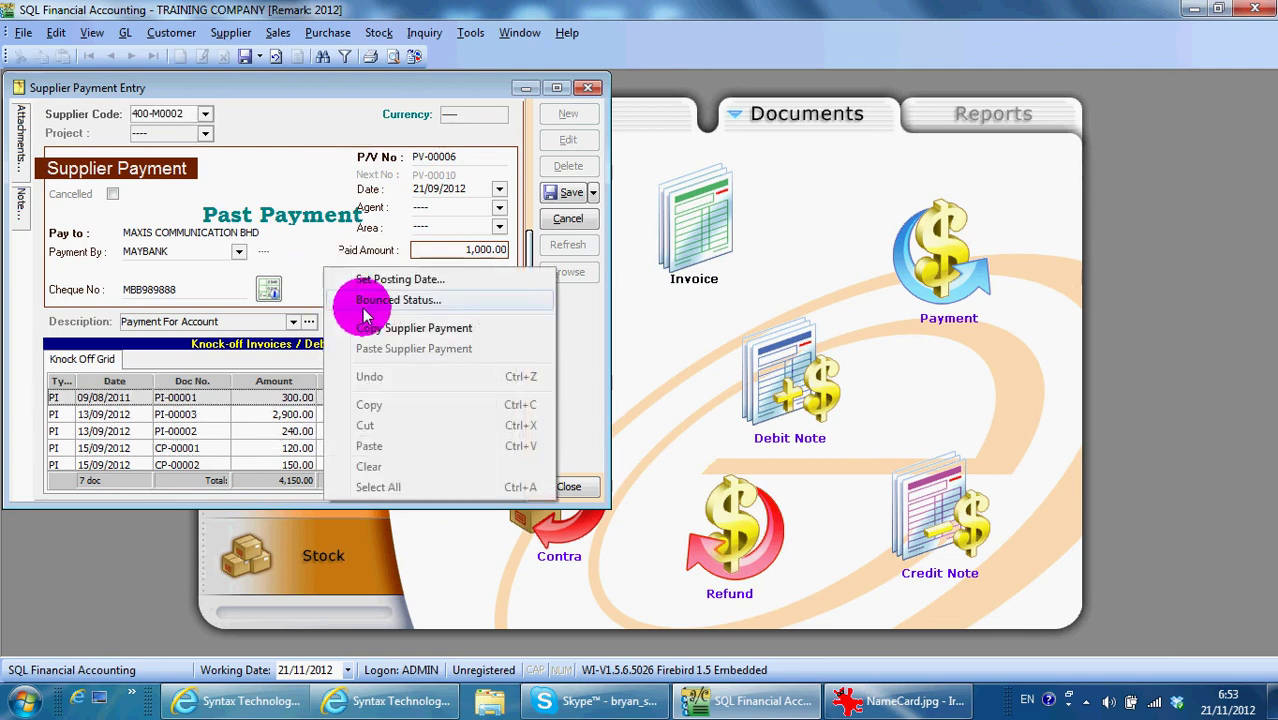
click(357, 295)
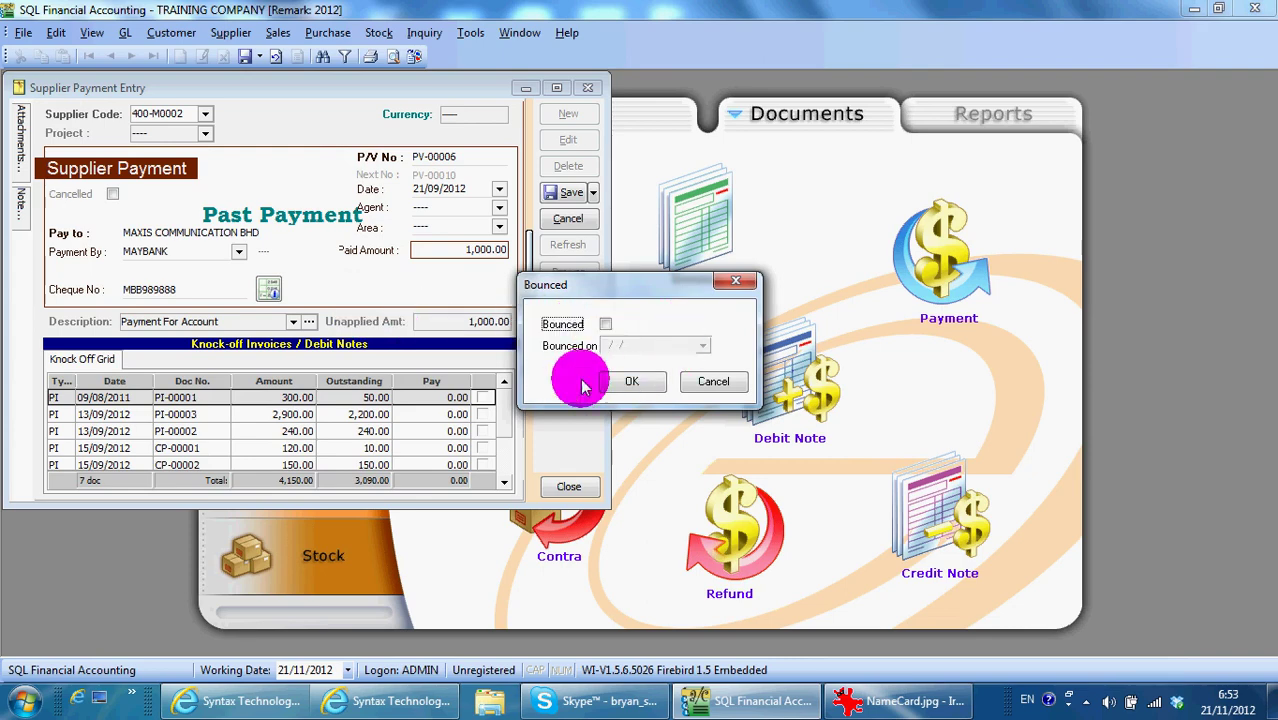
click(736, 285)
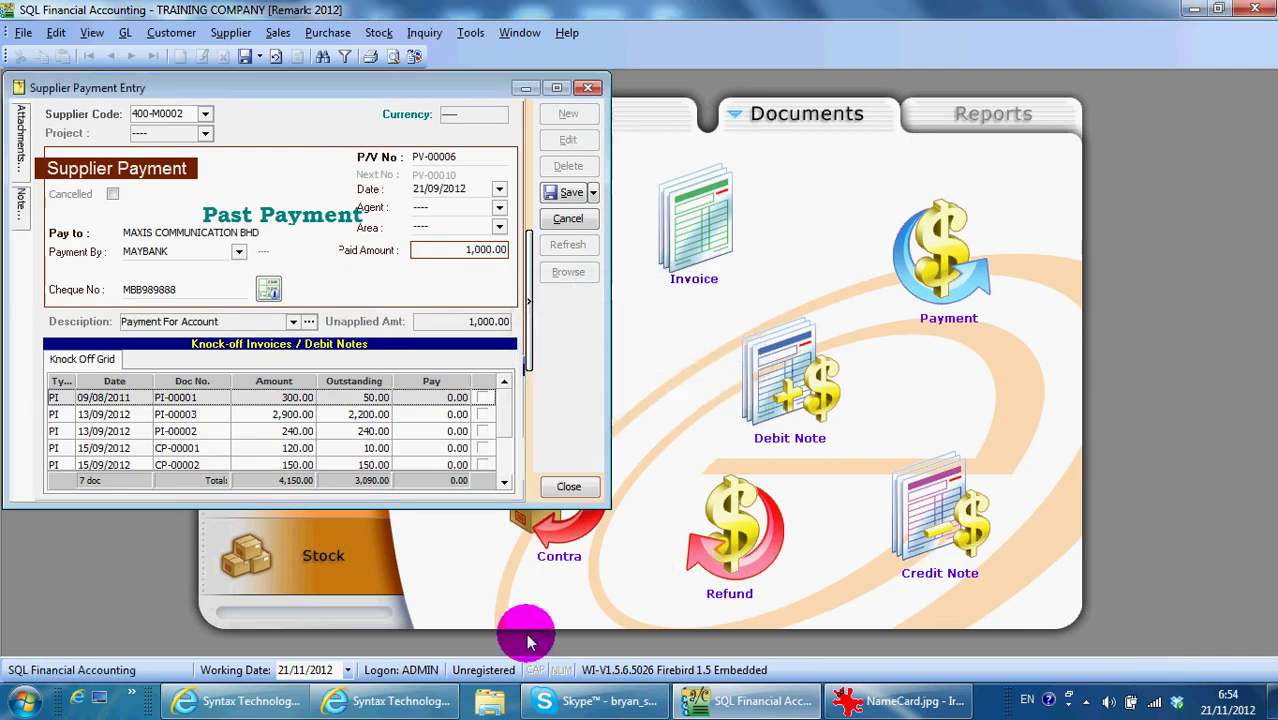
click(900, 701)
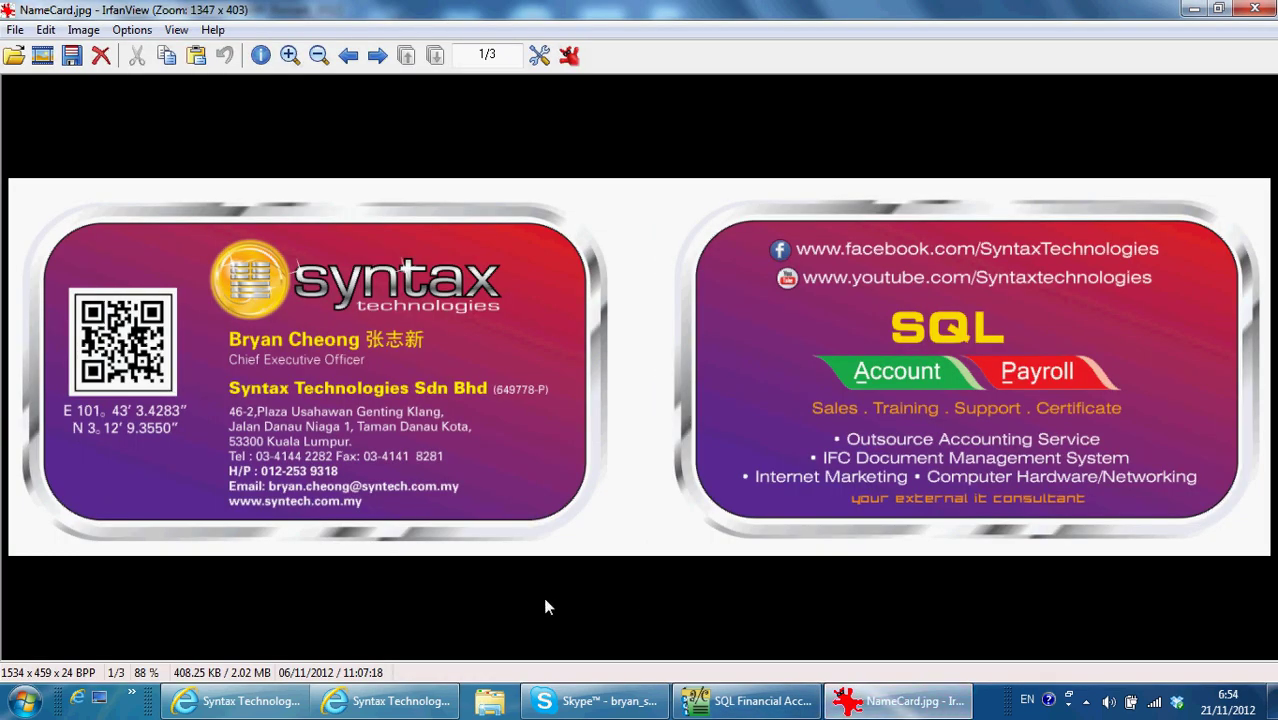